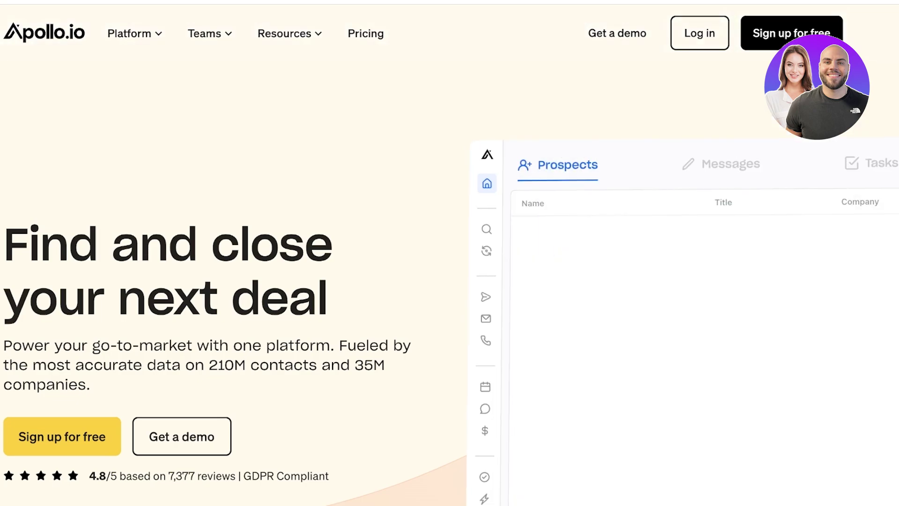
# View the Apollo AI product page and return to the home page.
pyautogui.moveTo(135, 34)
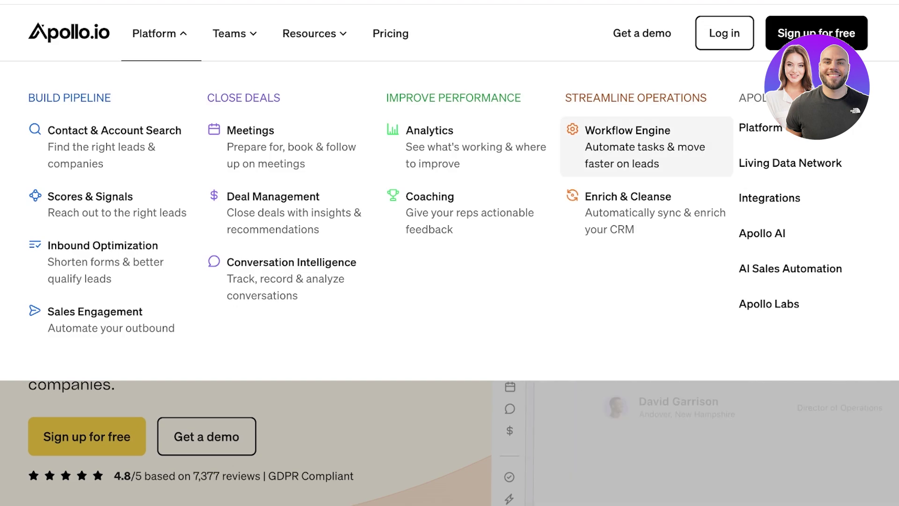
pyautogui.click(762, 233)
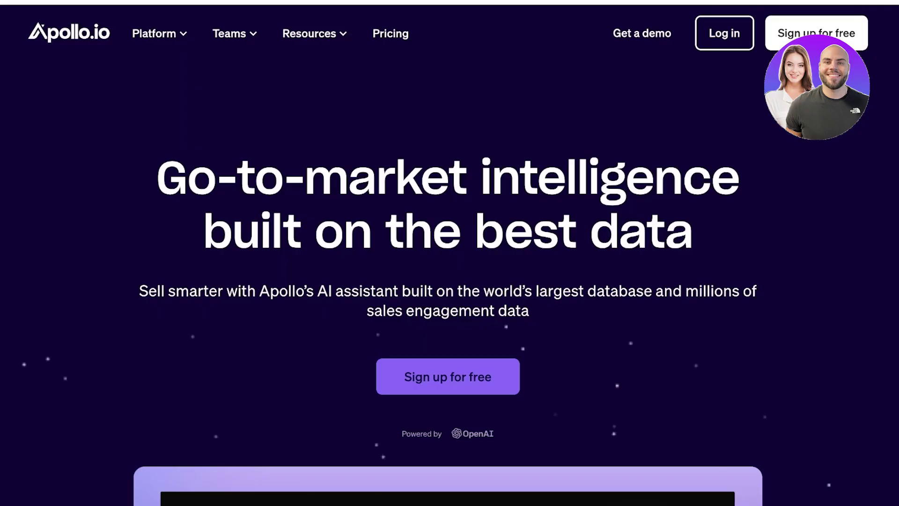
pyautogui.hotkey('alt', 'Left')
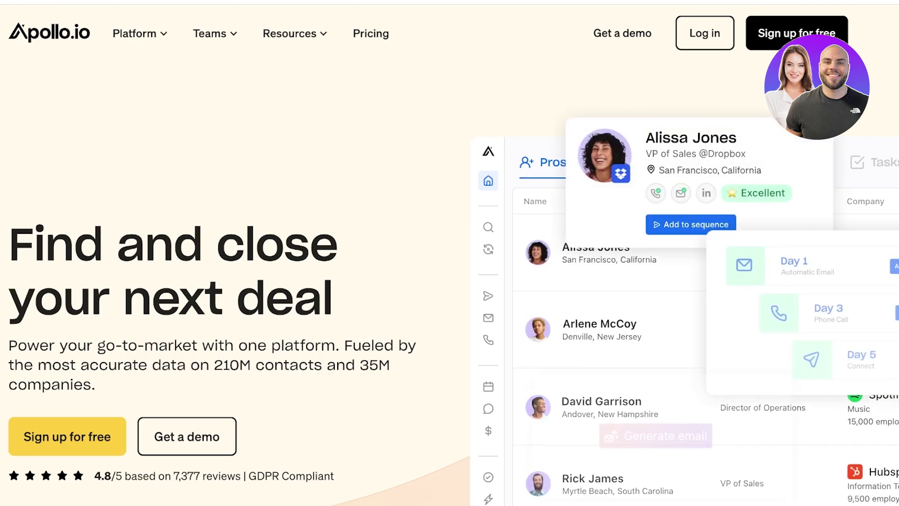
# Examine the home page's product overview, including the feature list from Contact & Account Search to Workflow Engine.
pyautogui.scroll(-4, 449, 280)
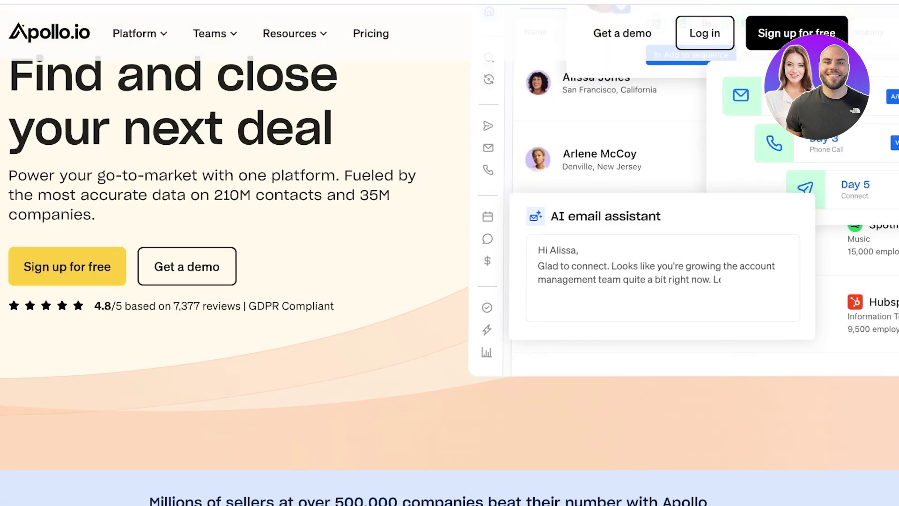
pyautogui.scroll(4, 449, 281)
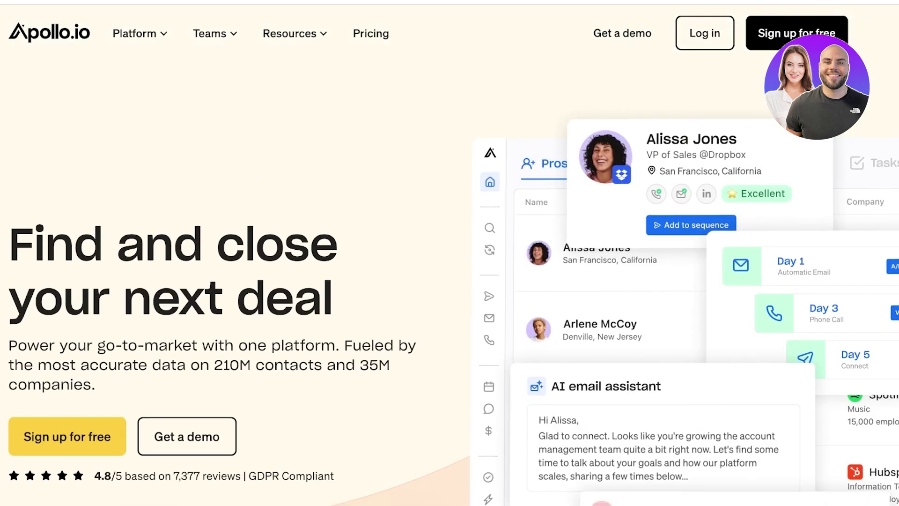
pyautogui.scroll(-3, 449, 281)
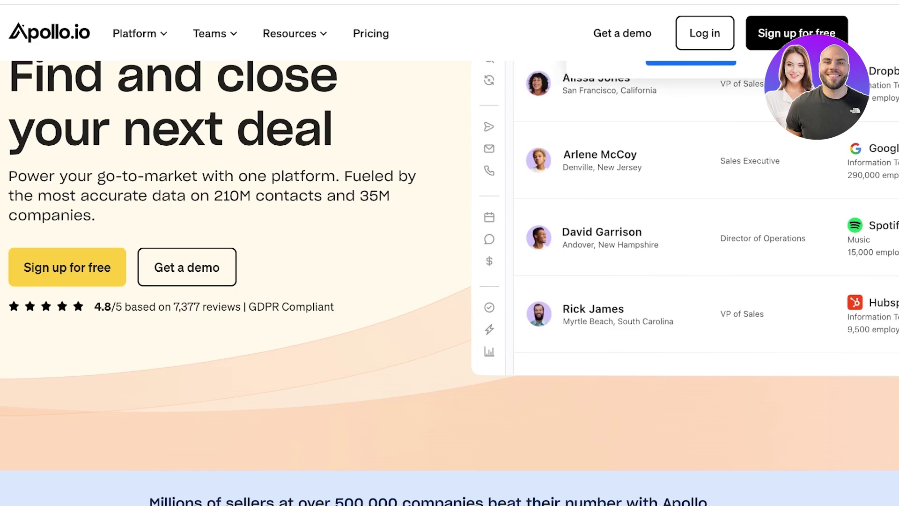
pyautogui.scroll(-3, 450, 281)
pyautogui.scroll(-10, 585, 333)
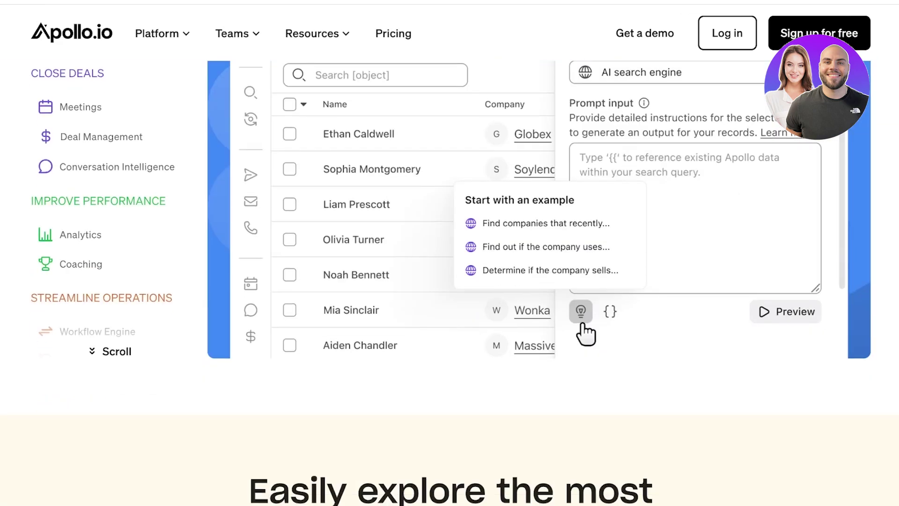
pyautogui.scroll(1, 450, 281)
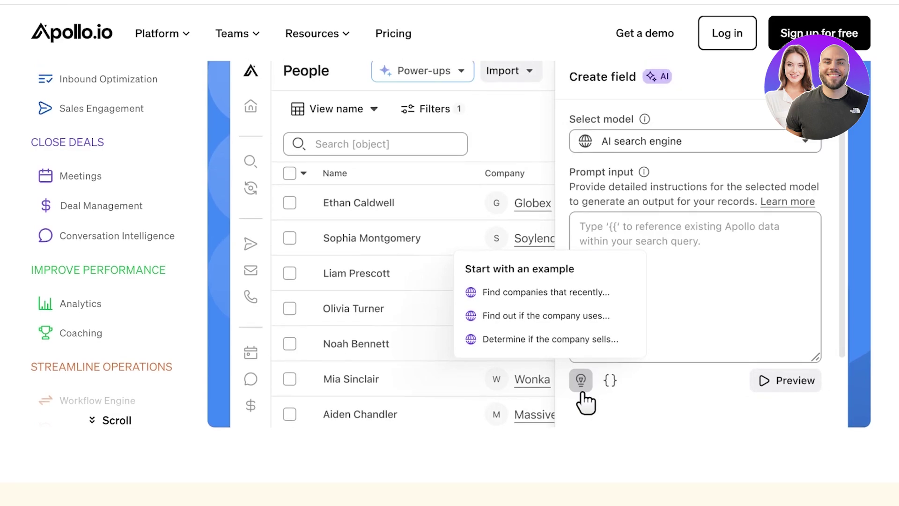
pyautogui.scroll(3, 450, 281)
pyautogui.scroll(-3, 449, 281)
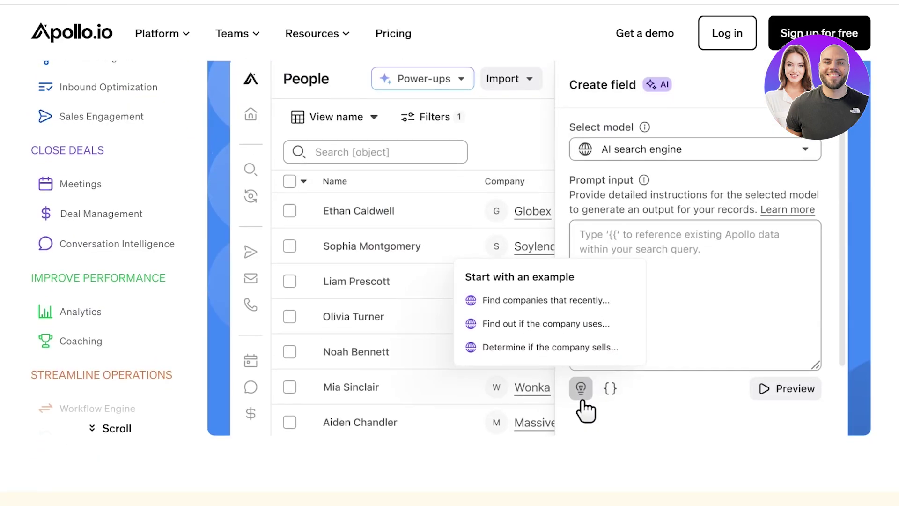
pyautogui.scroll(8, 450, 281)
pyautogui.scroll(-3, 450, 281)
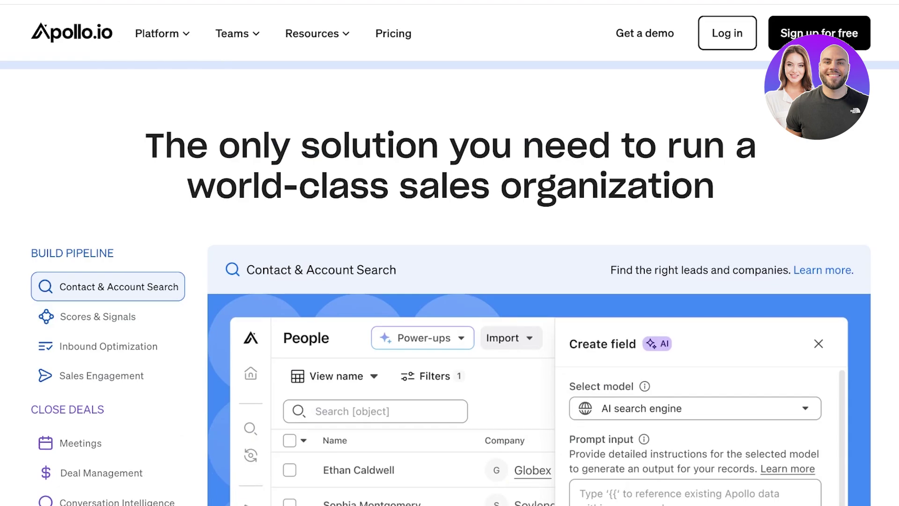
pyautogui.scroll(-1, 108, 456)
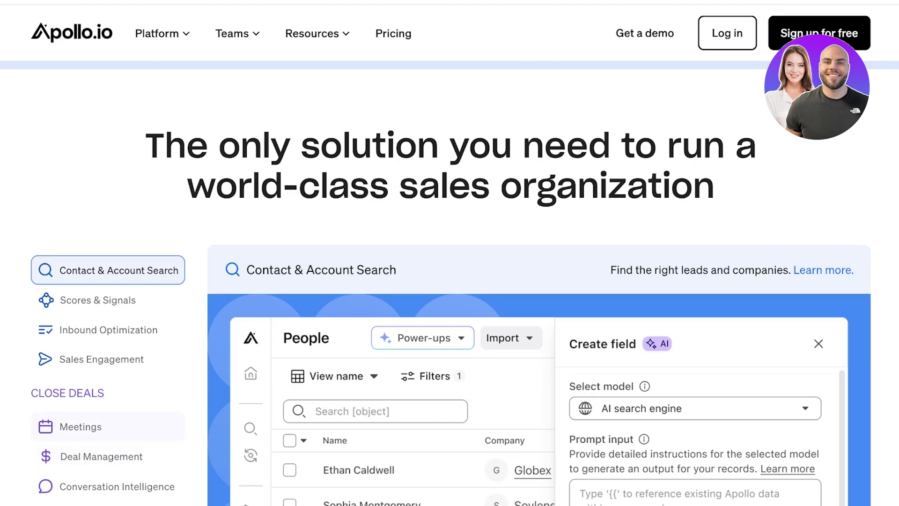
pyautogui.scroll(-4, 583, 500)
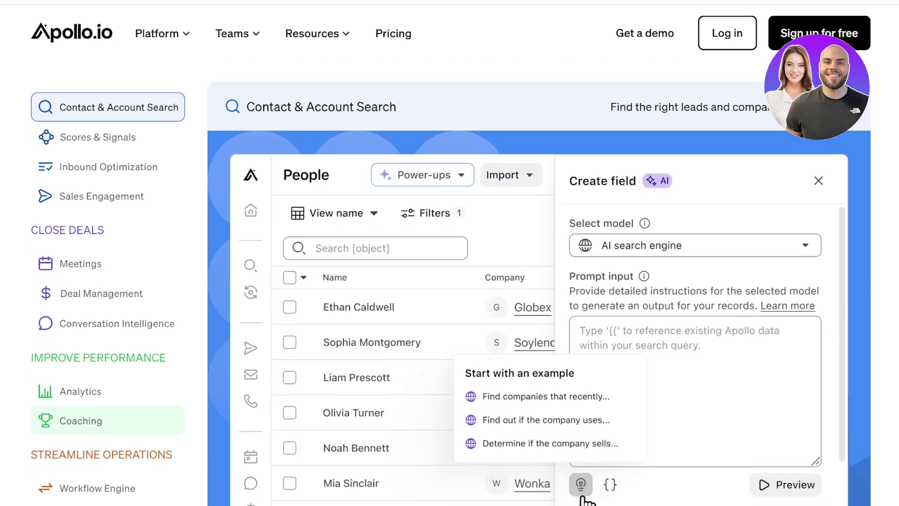
pyautogui.scroll(-3, 538, 280)
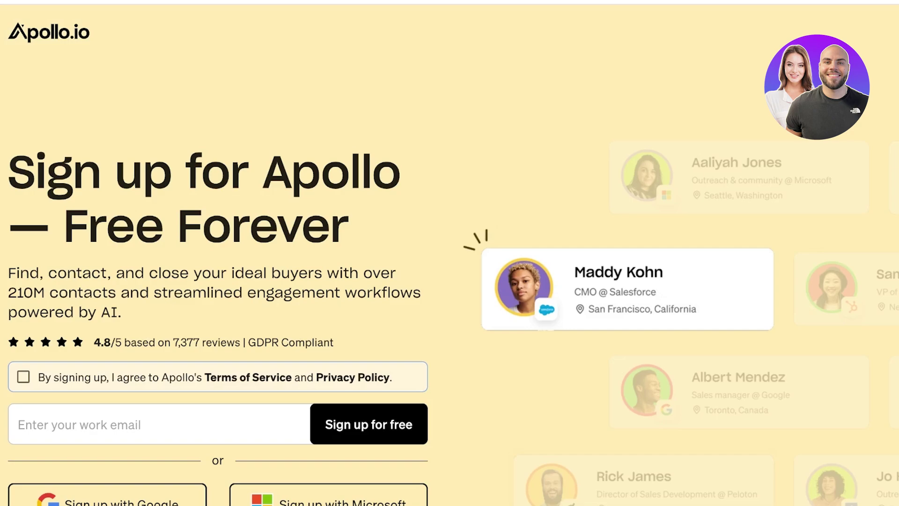
# Agree to the Terms of Service and Privacy Policy on the free sign-up form.
pyautogui.click(23, 377)
pyautogui.scroll(-3, 24, 376)
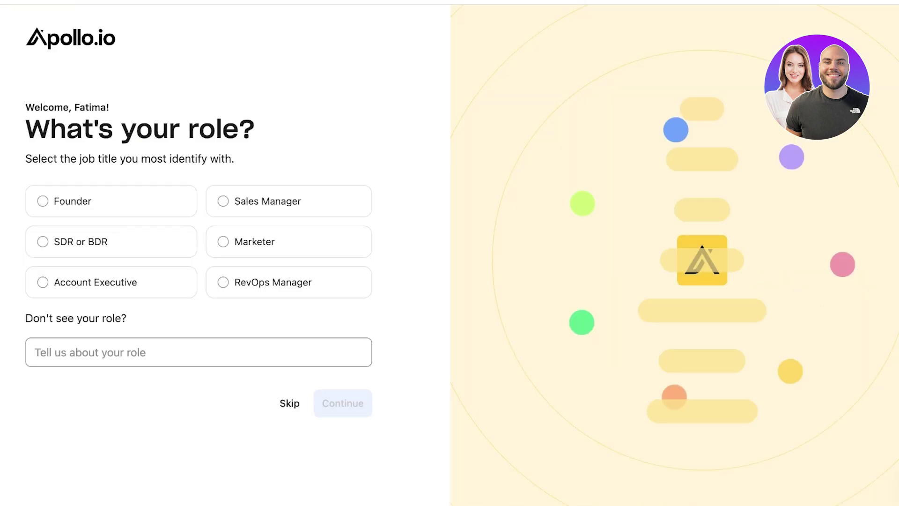
# Skip the role question and proceed from the personalized setup tasks to the onboarding hub.
pyautogui.click(289, 403)
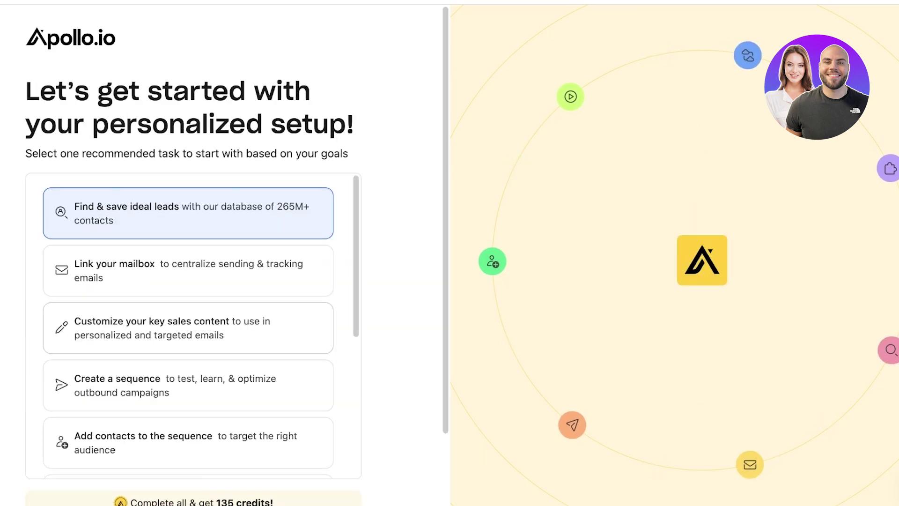
pyautogui.scroll(-5, 194, 281)
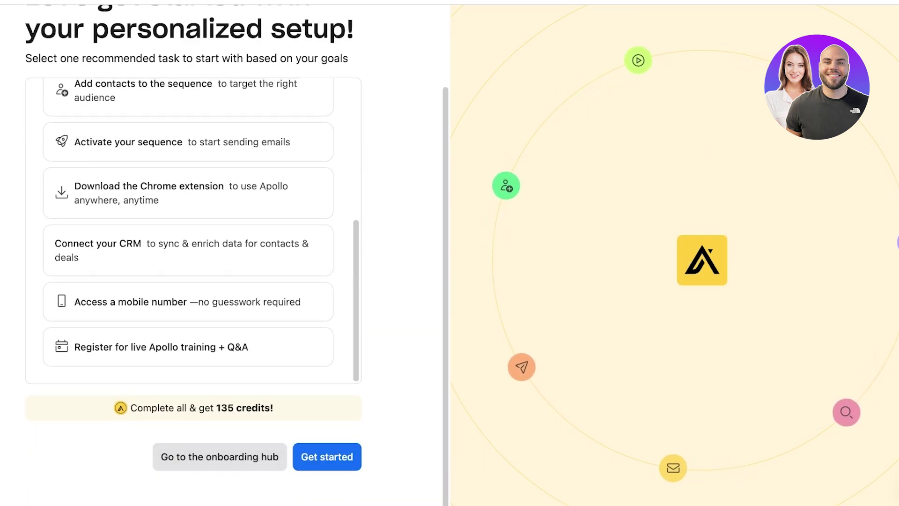
pyautogui.click(220, 456)
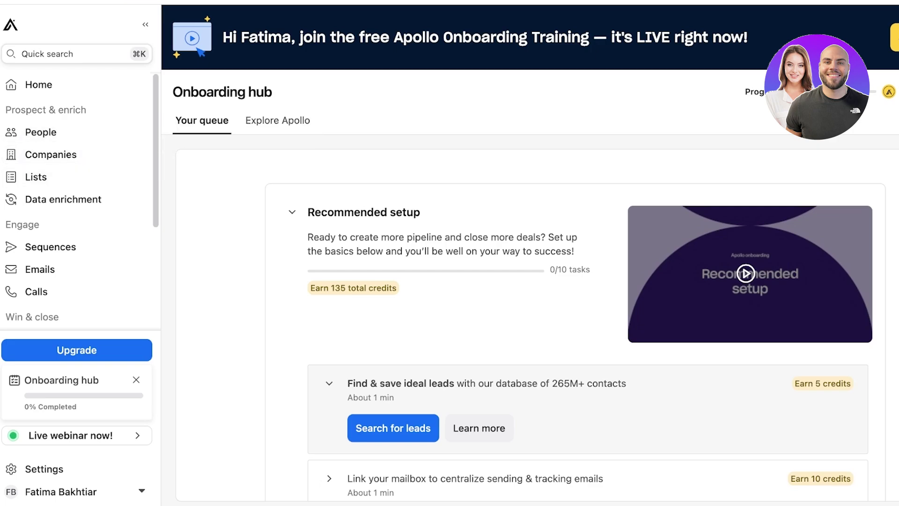
# Start searching for leads from the recommended setup, completing the People Finder Views tour and dismissing the training banner.
pyautogui.click(392, 427)
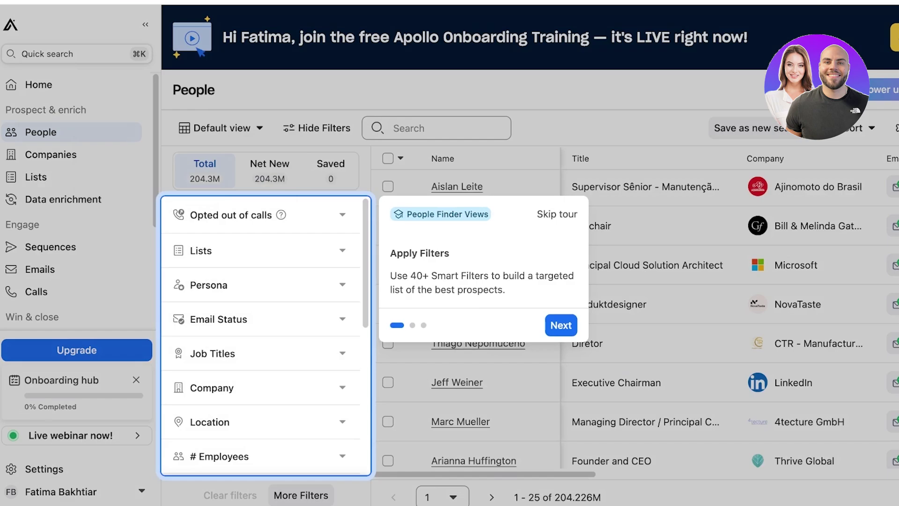
pyautogui.click(560, 325)
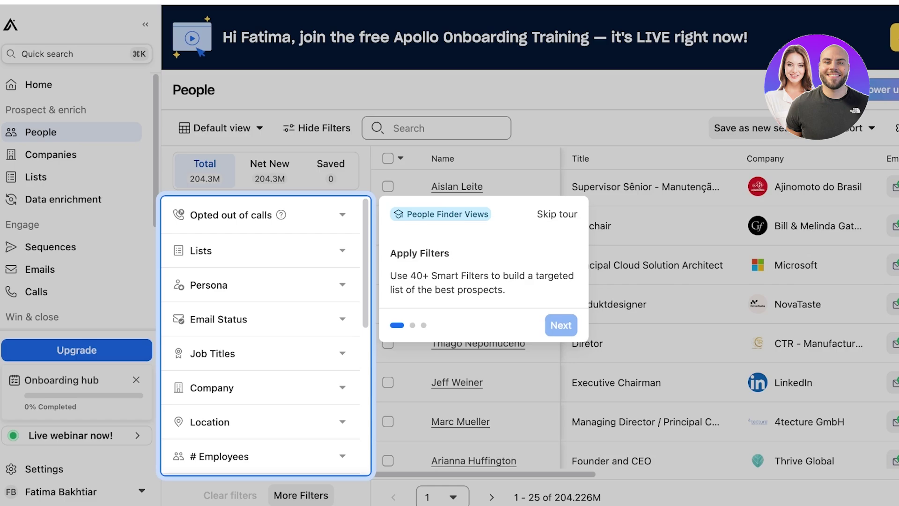
pyautogui.click(561, 325)
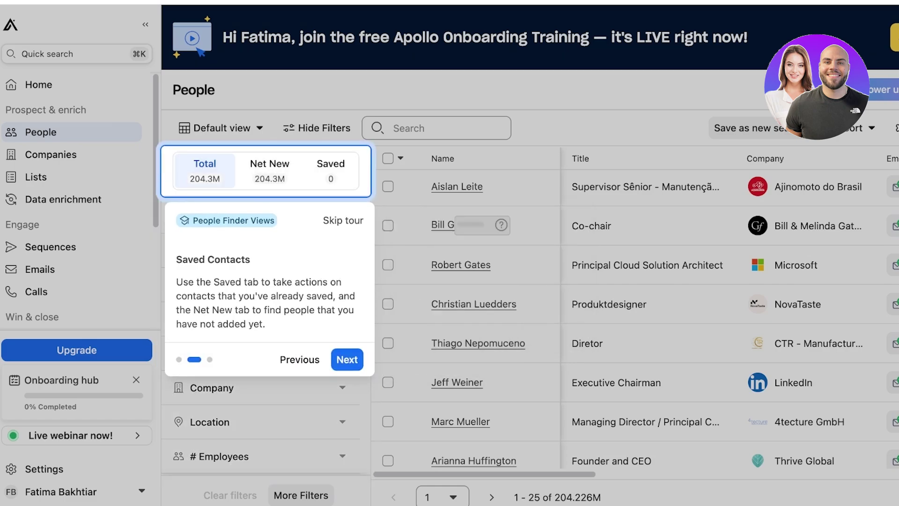
pyautogui.click(347, 359)
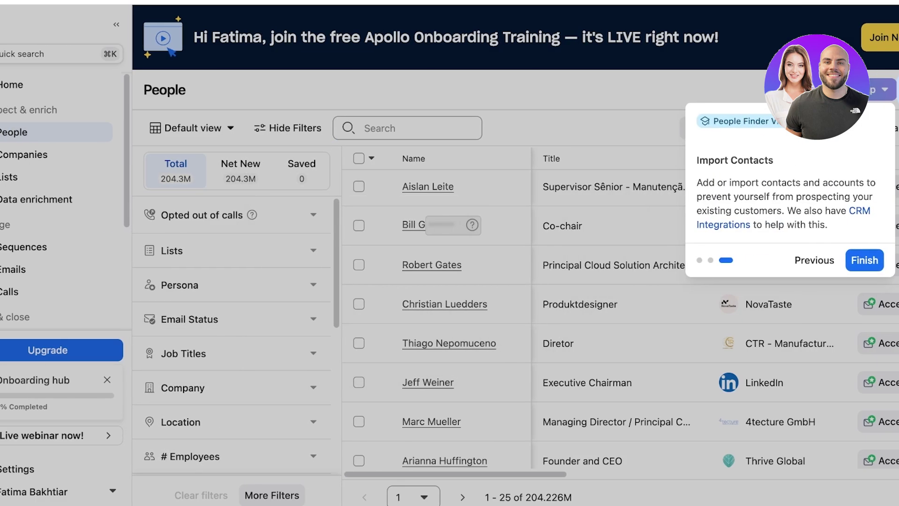
pyautogui.click(798, 260)
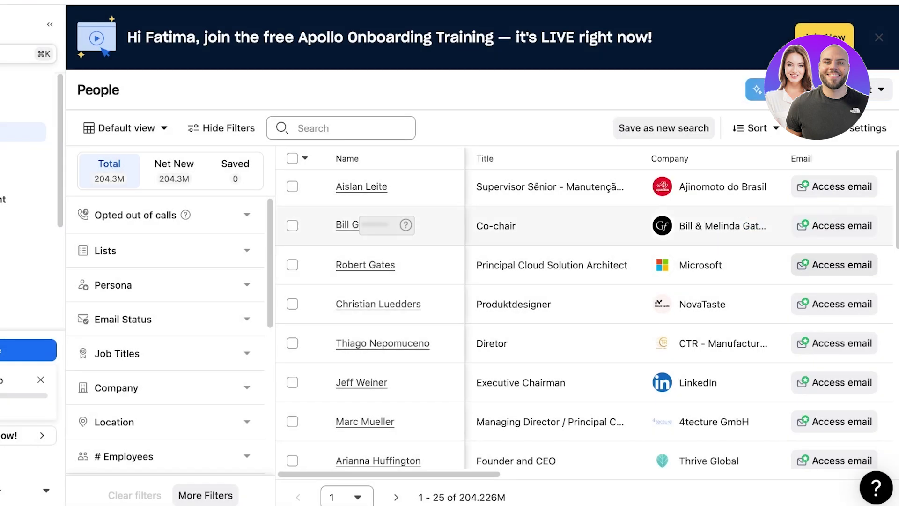
pyautogui.click(879, 37)
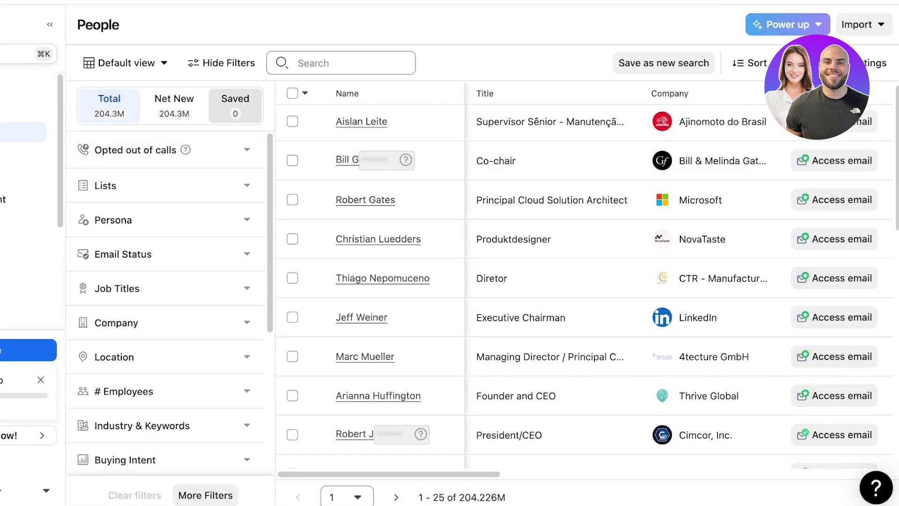
# Filter the people list by setting Opted out of calls to No.
pyautogui.click(312, 63)
pyautogui.click(135, 150)
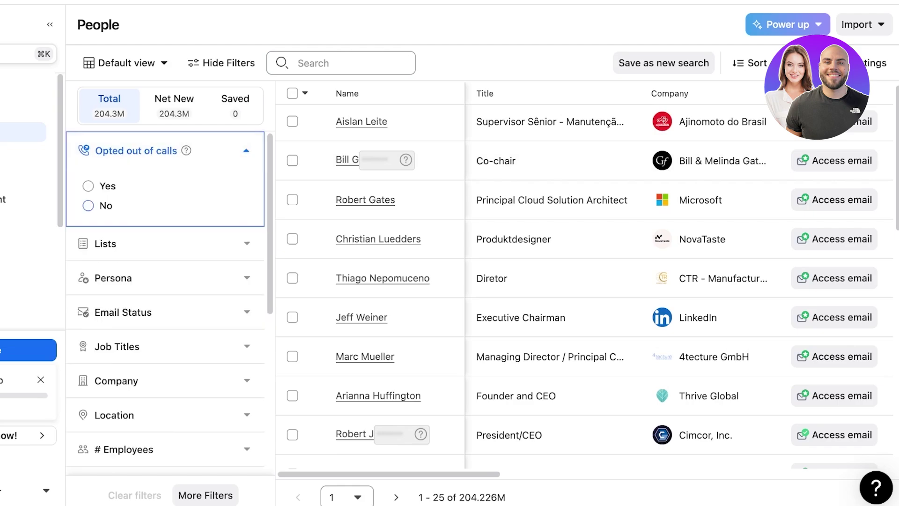
pyautogui.click(89, 205)
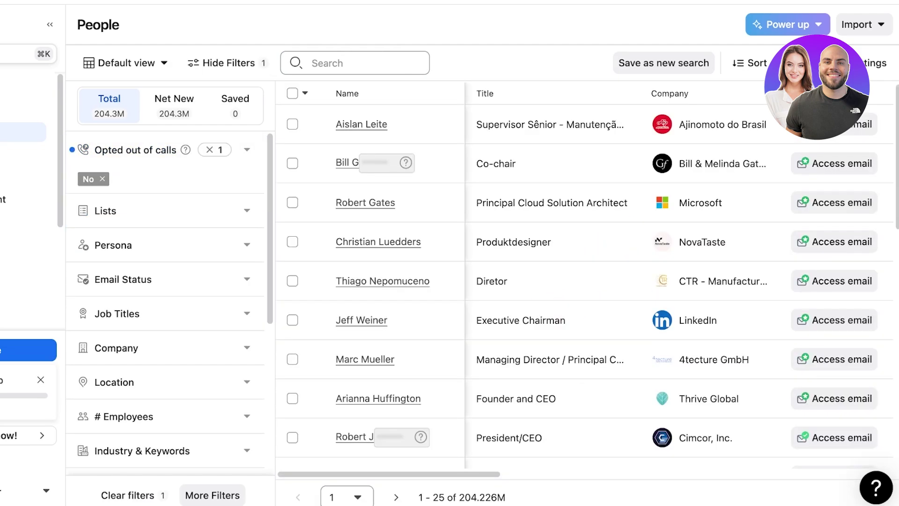
# Look through the Lists filter's options for people and companies, then collapse it unchanged.
pyautogui.click(113, 211)
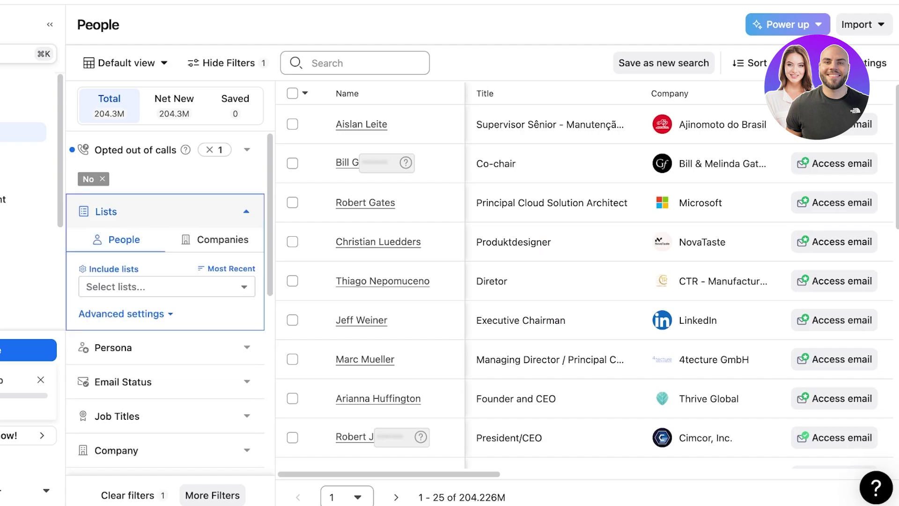
pyautogui.click(159, 287)
pyautogui.click(108, 318)
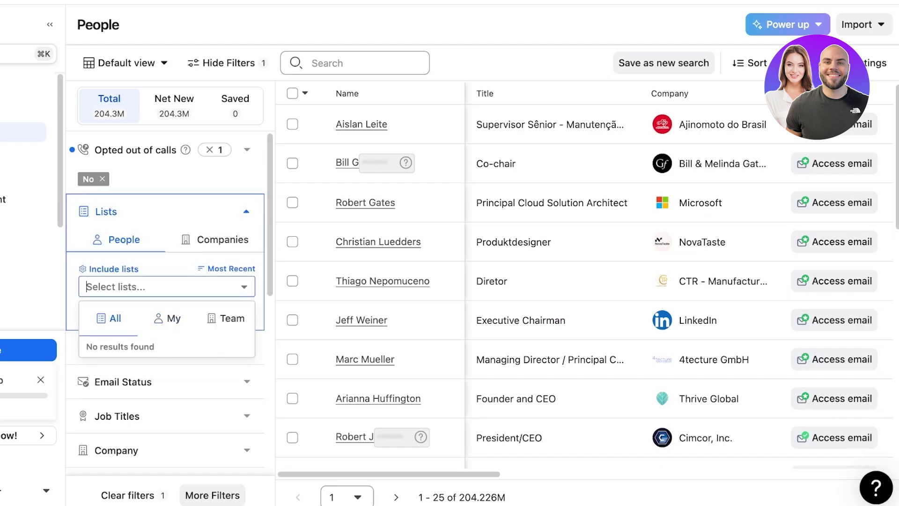
pyautogui.click(214, 240)
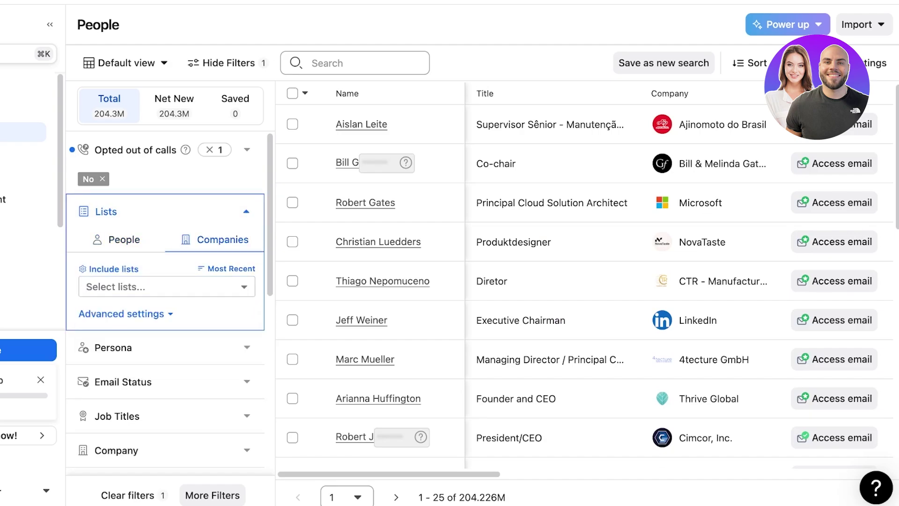
pyautogui.click(106, 210)
# Start a new manually built persona from the Persona filter and name it Marketing Team Leads.
pyautogui.click(114, 245)
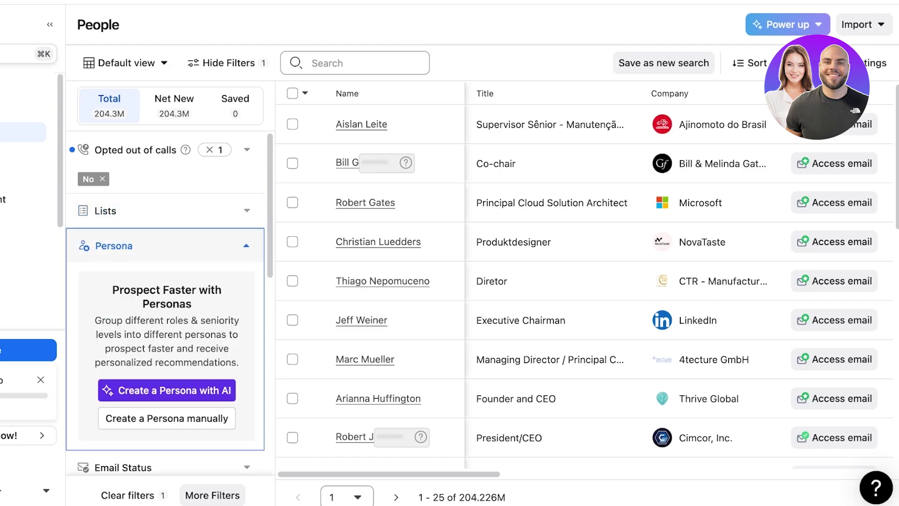
pyautogui.scroll(-3, 166, 305)
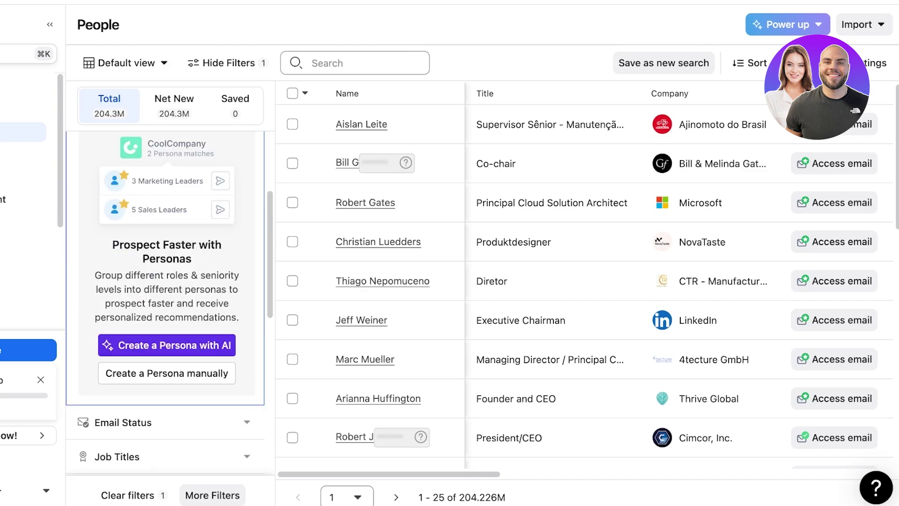
pyautogui.click(166, 373)
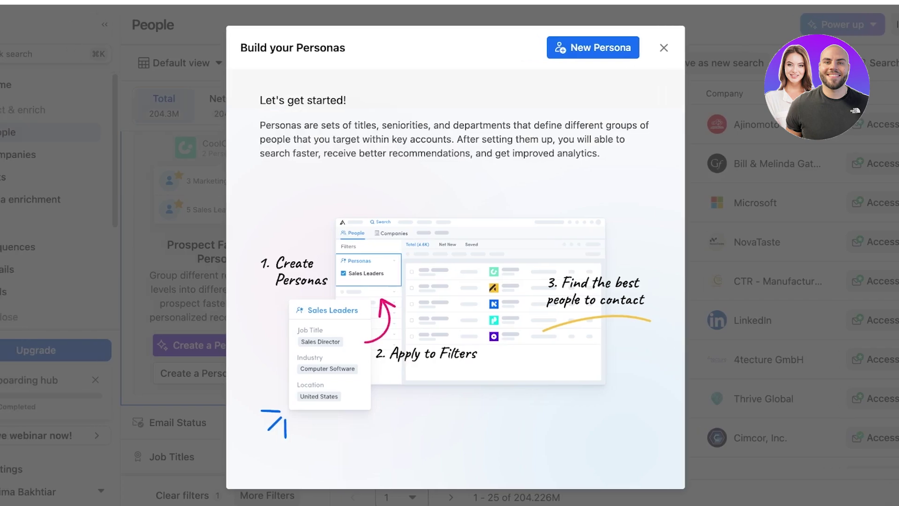
pyautogui.click(592, 47)
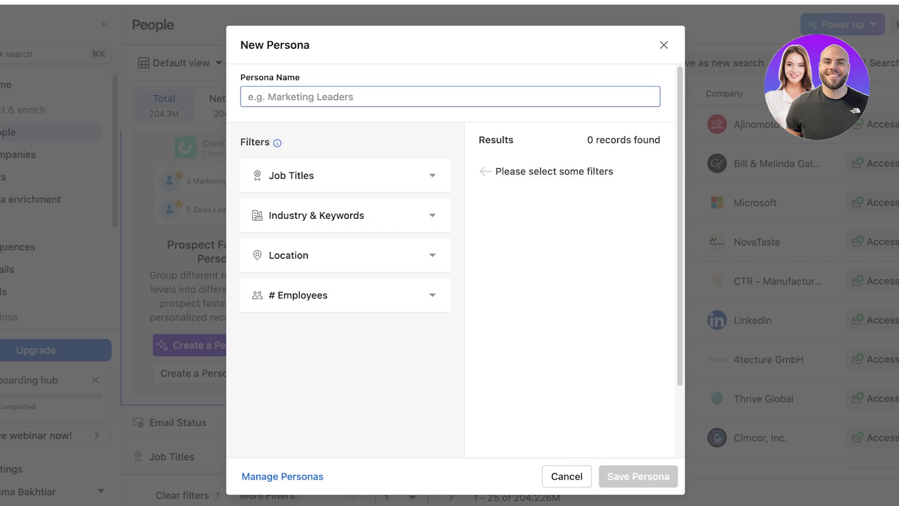
pyautogui.write('Marketing ')
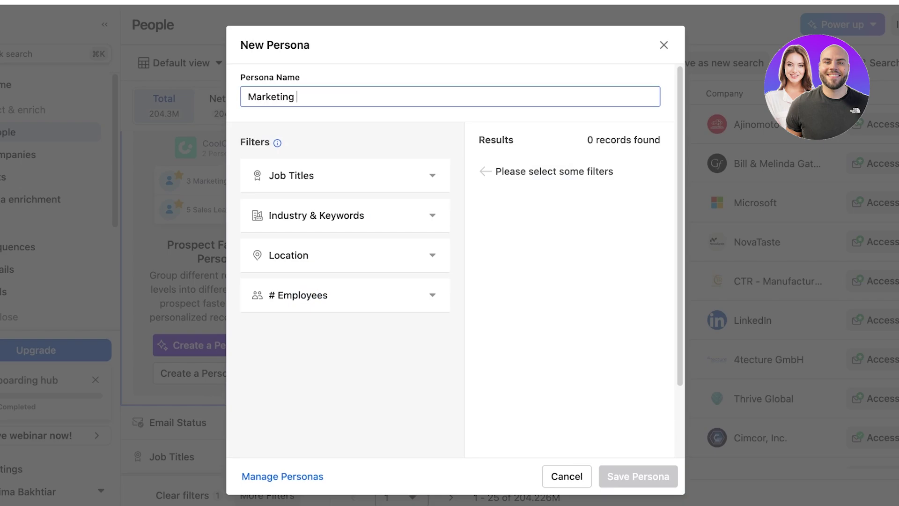
pyautogui.write('Team Leads')
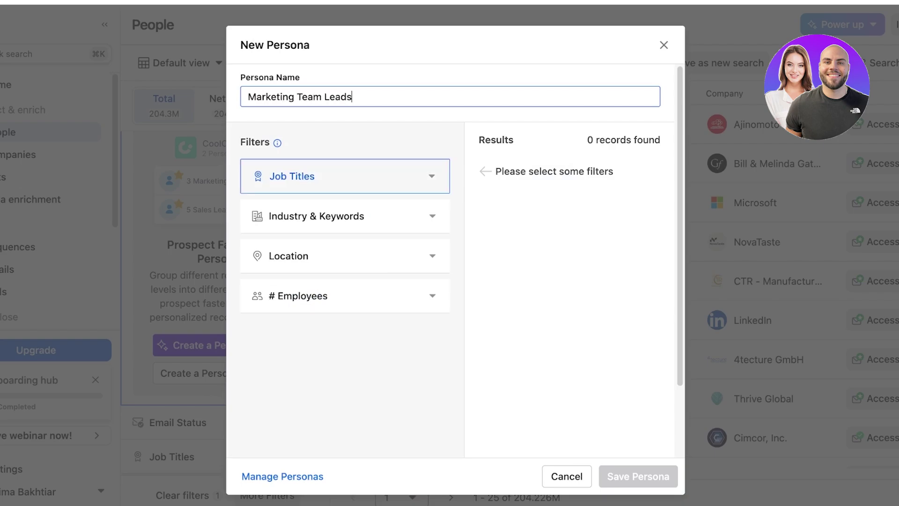
# Try including Team Lead - Marketing and marketing manager in the persona's Job Titles filter.
pyautogui.click(345, 176)
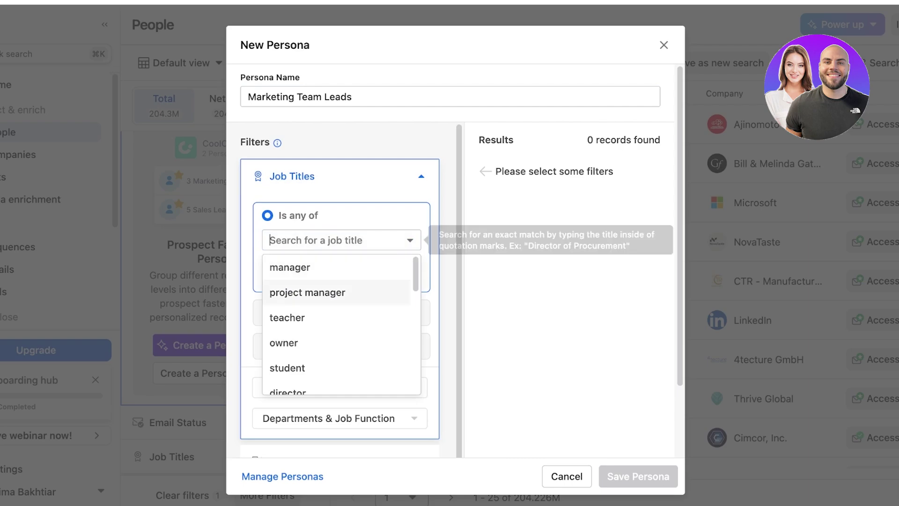
pyautogui.write('Team L')
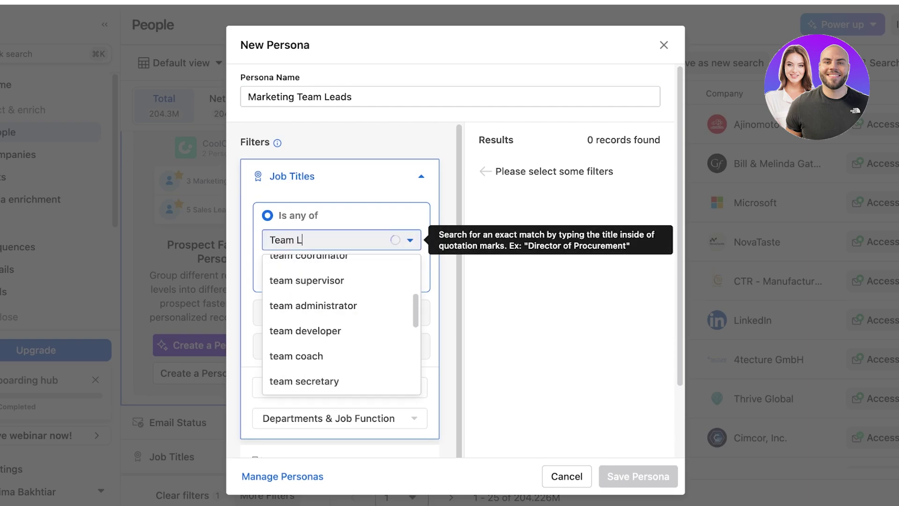
pyautogui.write('ead - Marketing')
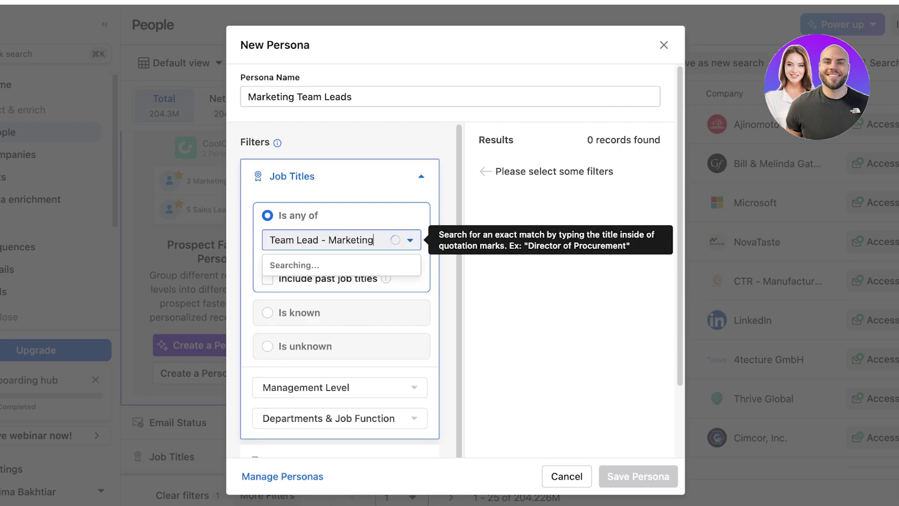
pyautogui.press('Return')
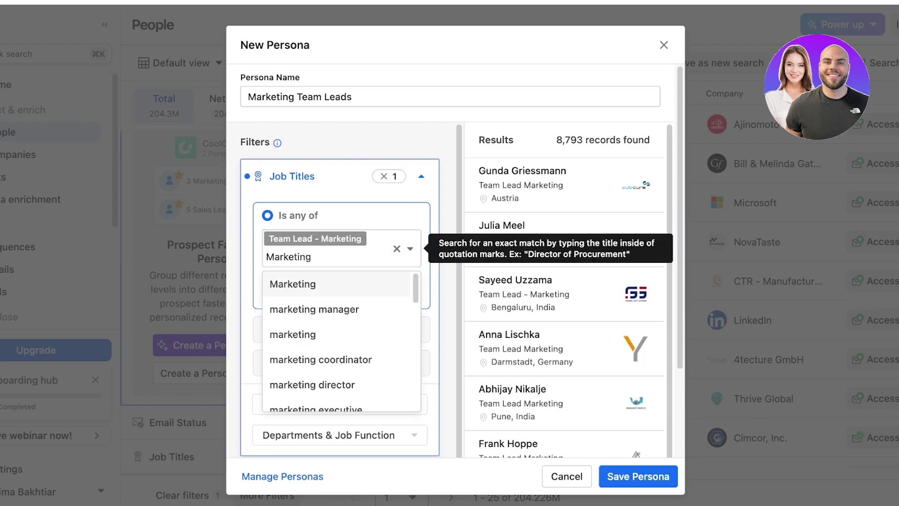
pyautogui.write('Marketing')
pyautogui.press('Down')
pyautogui.press('Return')
pyautogui.write('markeeting')
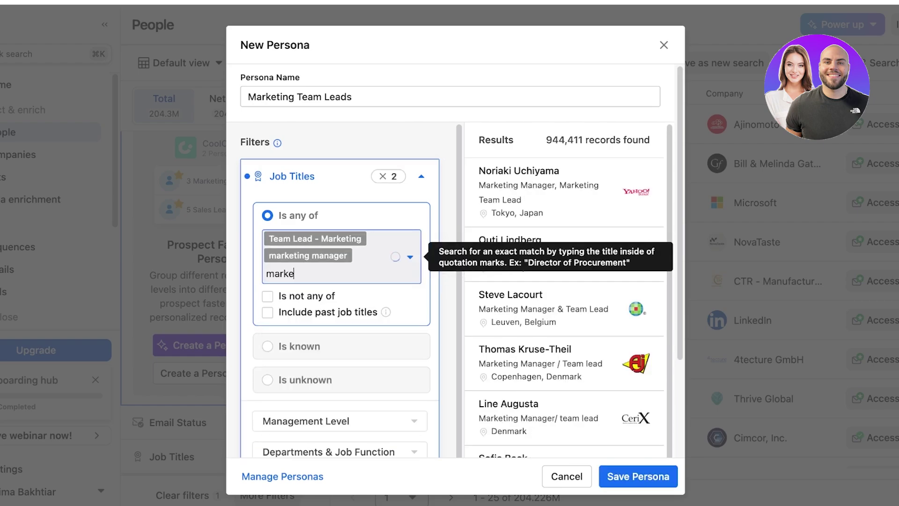
# Clear the partial search text and both selected titles from the persona's Job Titles filter.
pyautogui.press('BackSpace')
pyautogui.press('BackSpace')
pyautogui.press('BackSpace')
pyautogui.press('BackSpace')
pyautogui.press('BackSpace')
pyautogui.press('BackSpace')
pyautogui.press('BackSpace')
pyautogui.press('BackSpace')
pyautogui.press('BackSpace')
pyautogui.press('BackSpace')
pyautogui.press('BackSpace')
pyautogui.press('BackSpace')
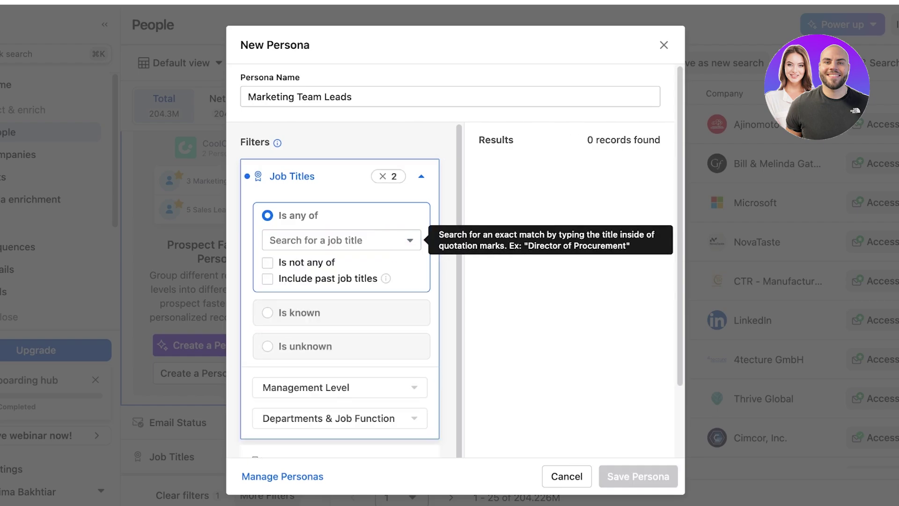
# Try marketing director as the persona's job title, and switch the title condition to Is known.
pyautogui.write('Marketing')
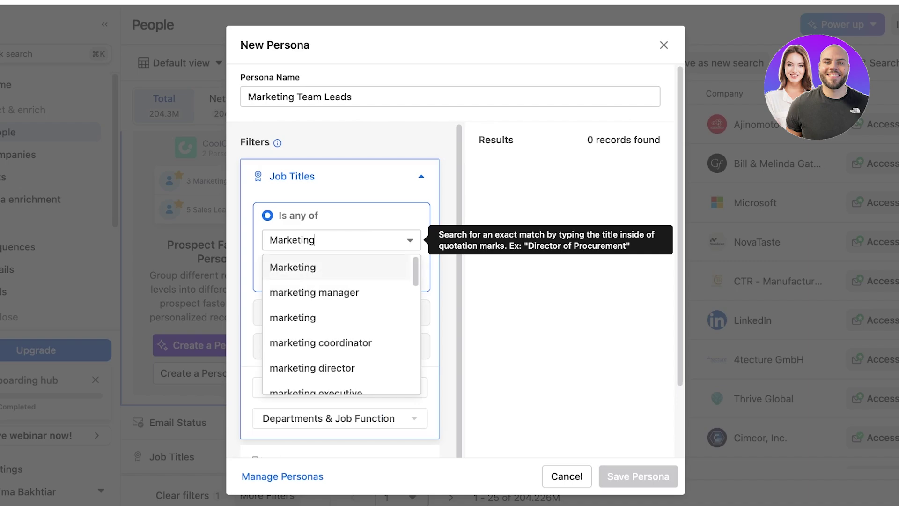
pyautogui.click(313, 367)
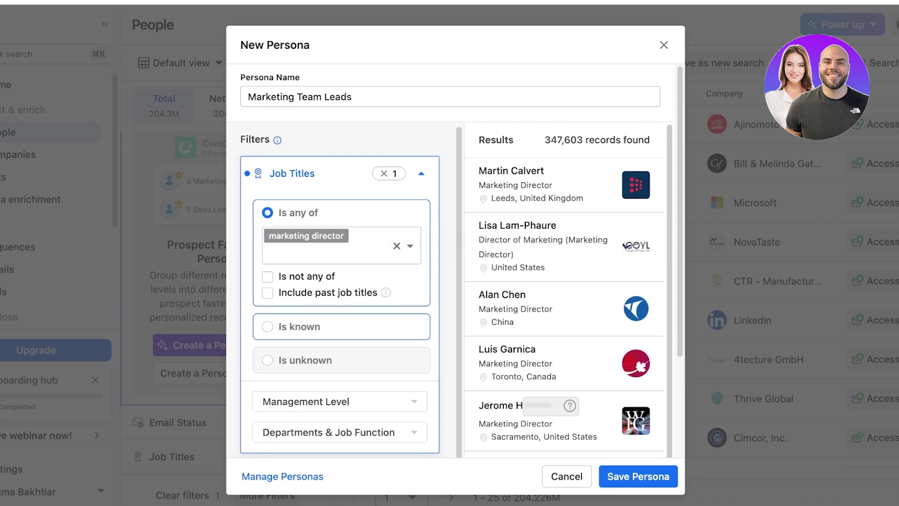
pyautogui.click(412, 326)
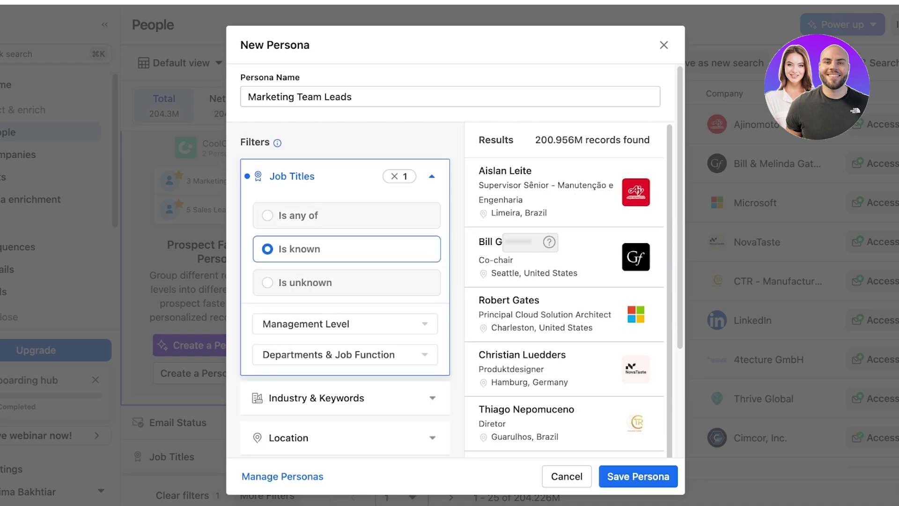
# Set the persona's job title condition to Is any of and include marketing coordinator.
pyautogui.click(319, 215)
pyautogui.click(335, 240)
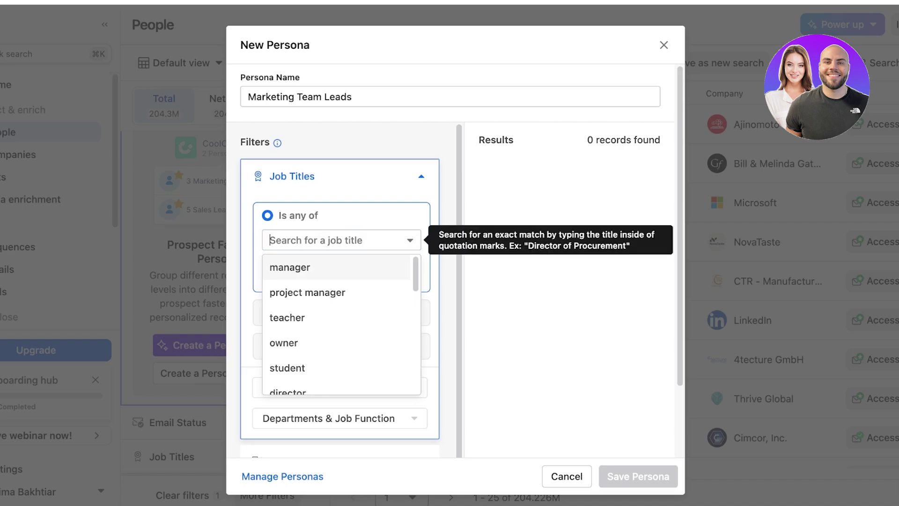
pyautogui.write('marketing')
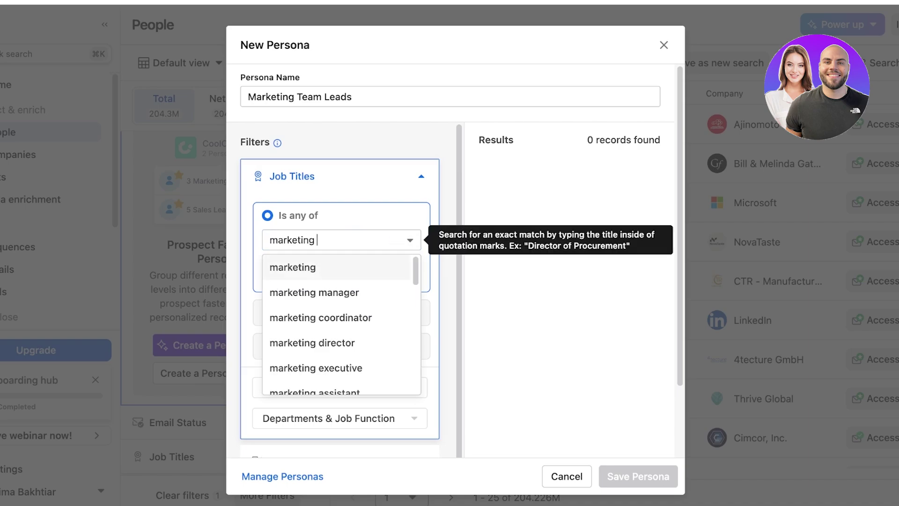
pyautogui.click(322, 317)
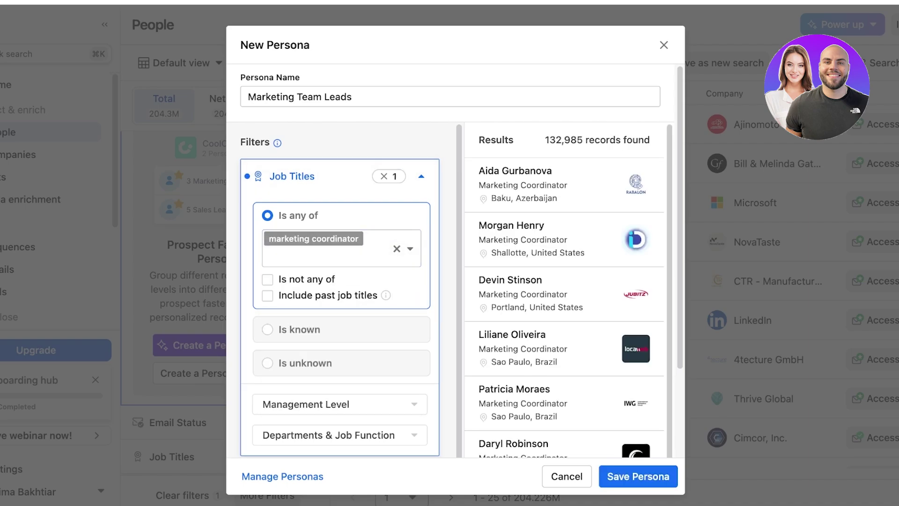
# Restrict the persona's Management Level to Senior, Director and Manager.
pyautogui.scroll(-1, 339, 360)
pyautogui.click(340, 351)
pyautogui.scroll(-1, 339, 351)
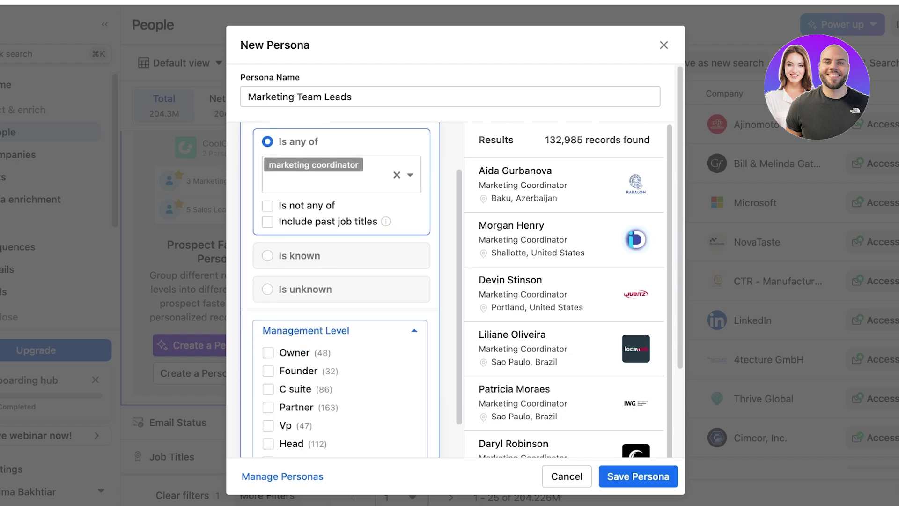
pyautogui.scroll(-3, 339, 340)
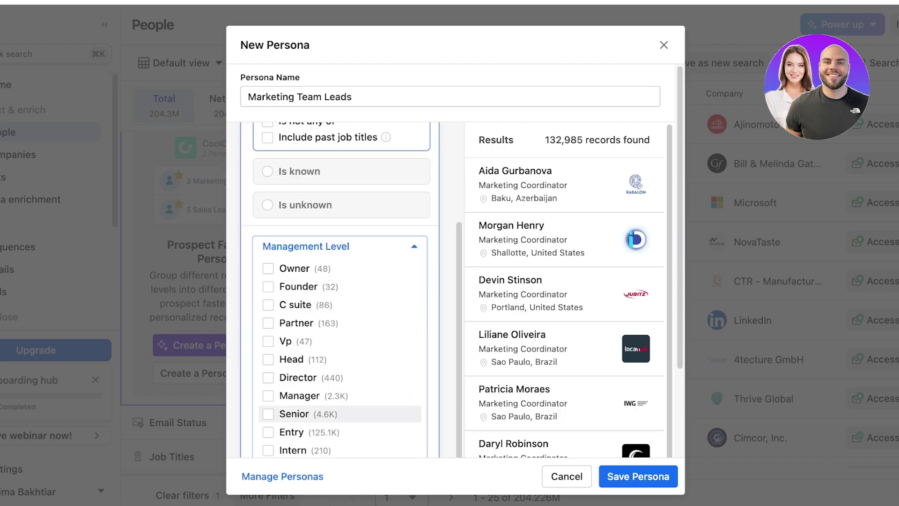
pyautogui.click(268, 413)
pyautogui.scroll(-1, 340, 365)
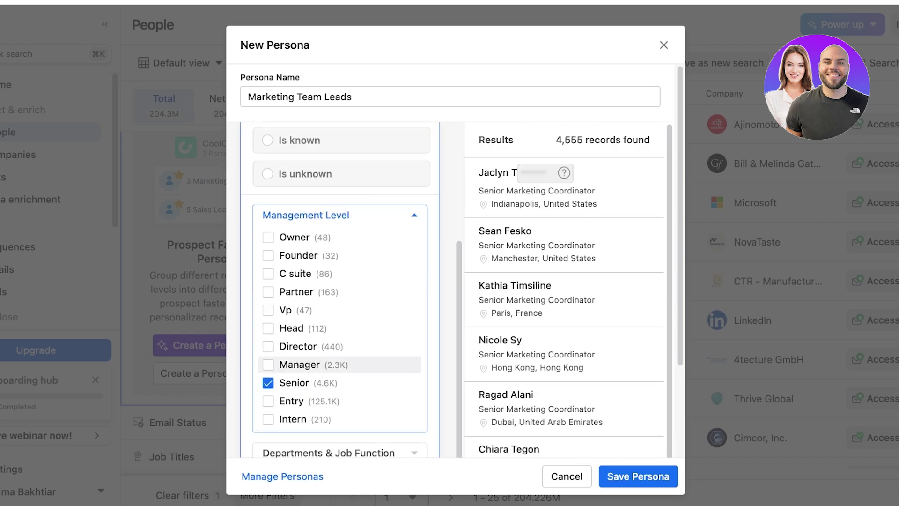
pyautogui.click(268, 346)
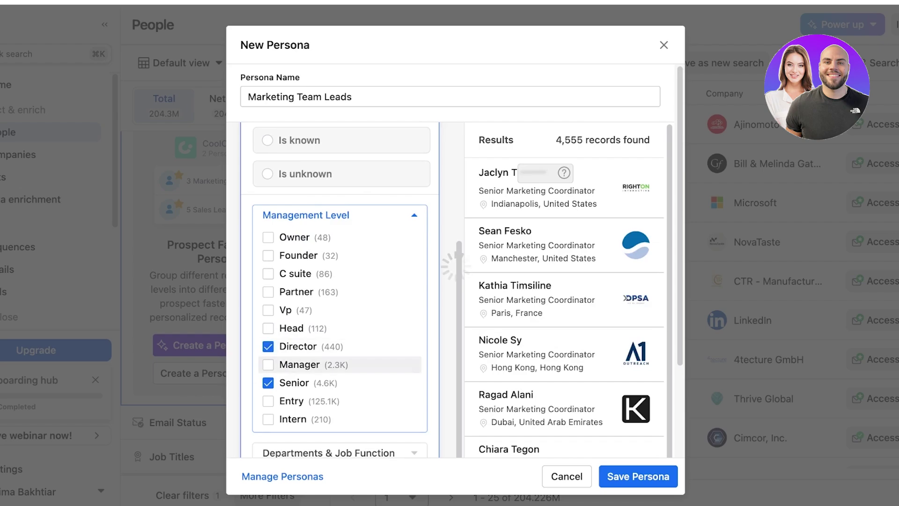
pyautogui.click(268, 364)
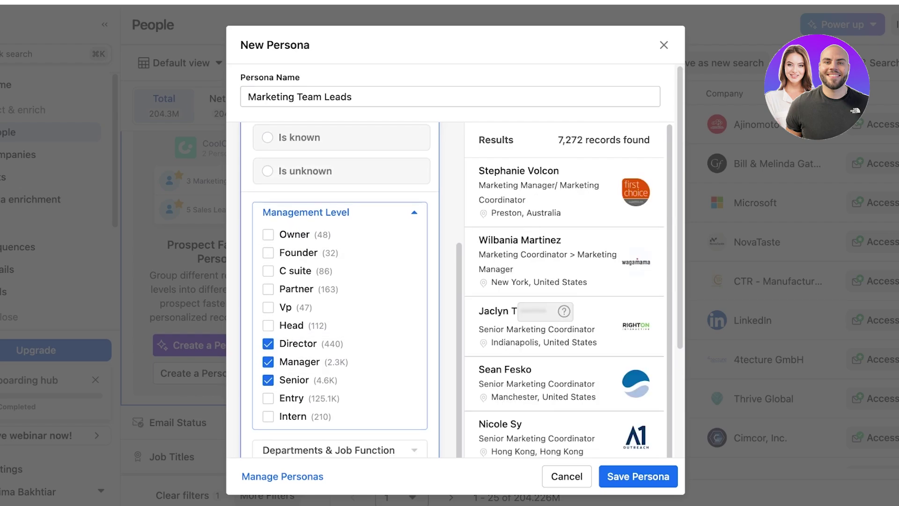
# Add pharmaceuticals as the industry in the persona's Industry & Keywords filter.
pyautogui.scroll(-2, 339, 256)
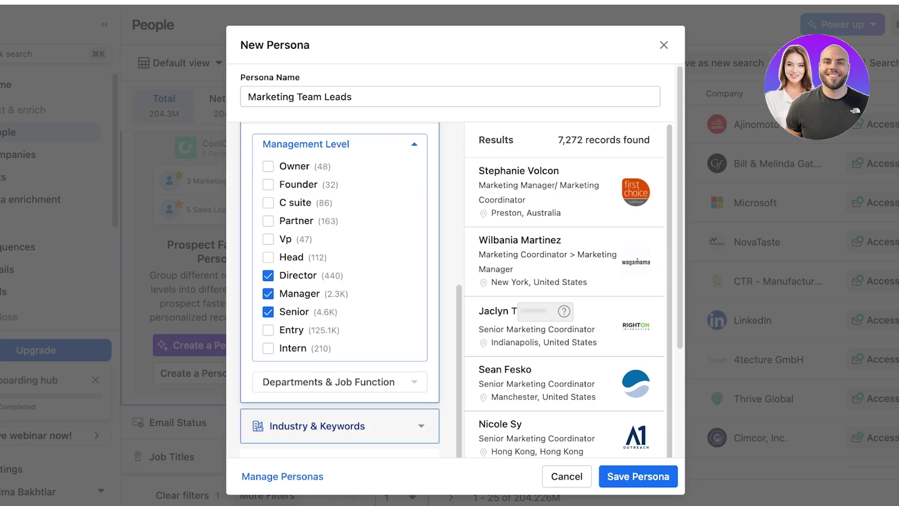
pyautogui.click(316, 425)
pyautogui.click(341, 318)
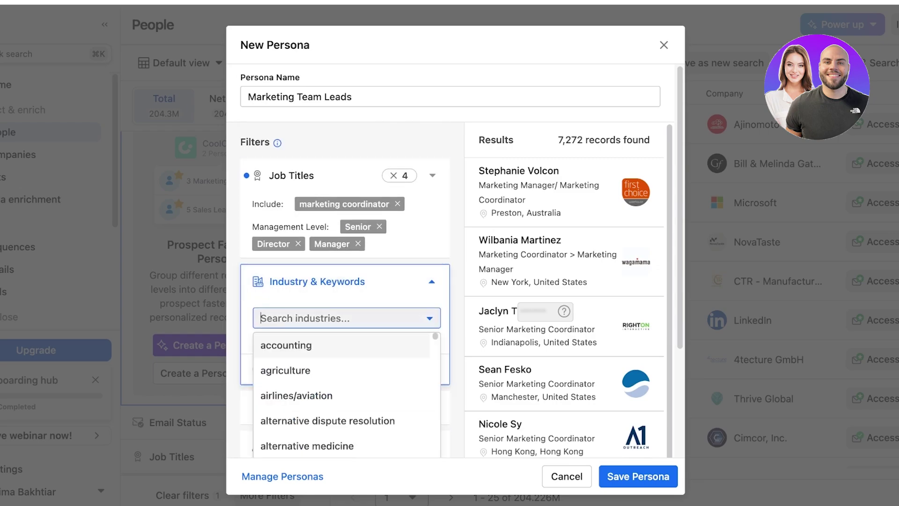
pyautogui.scroll(-2, 340, 314)
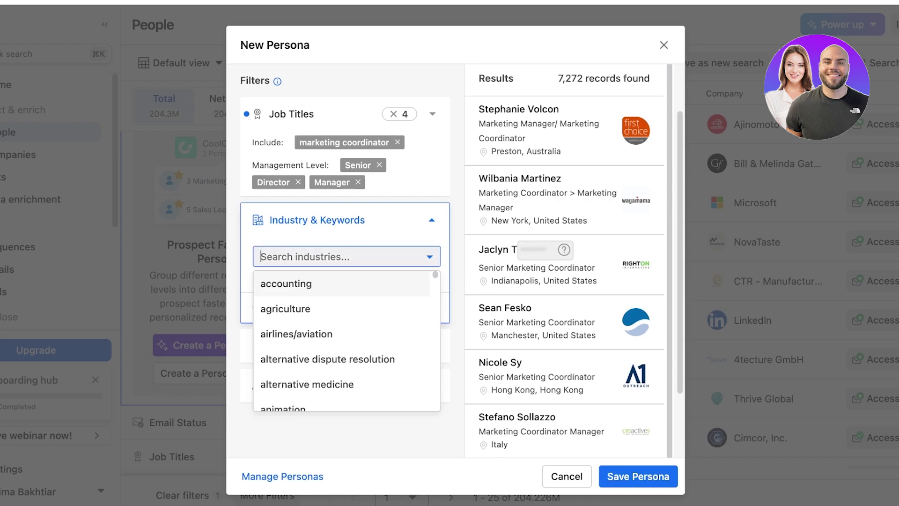
pyautogui.write('phar')
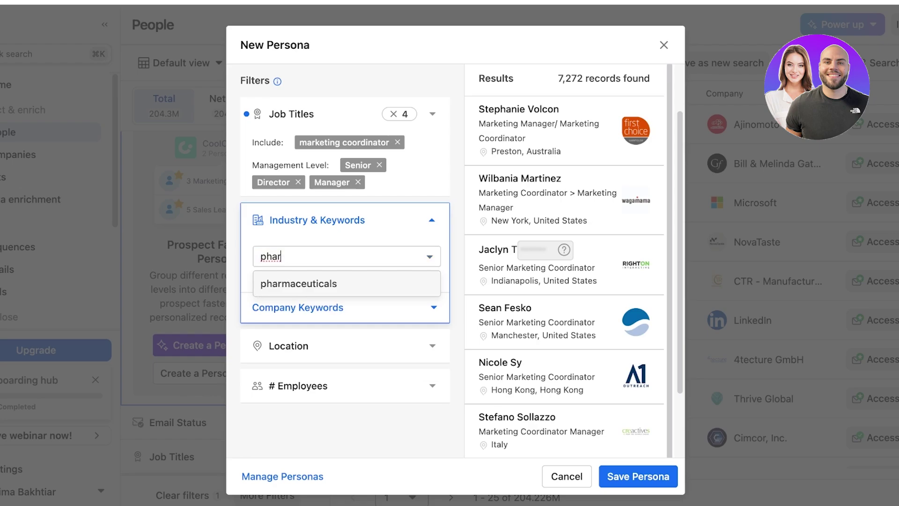
pyautogui.press('Return')
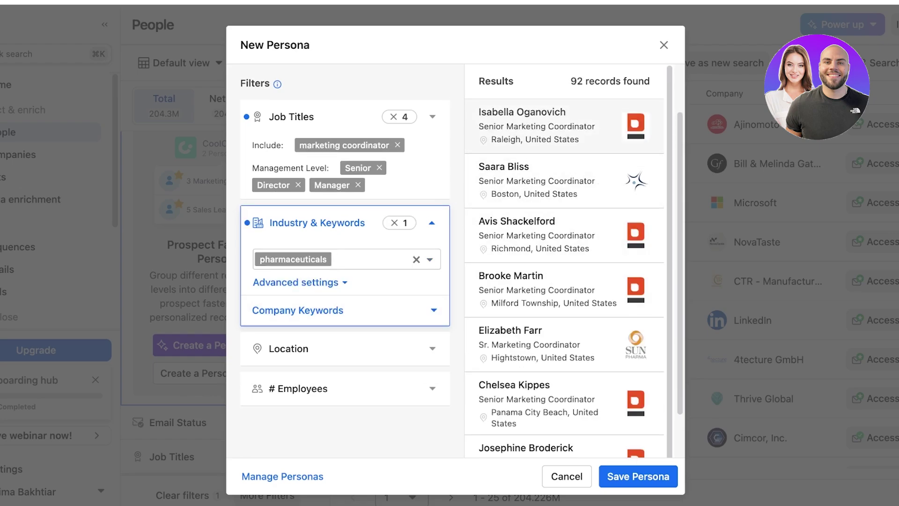
# Check the Location and # Employees filters without setting them, and save the persona.
pyautogui.click(328, 349)
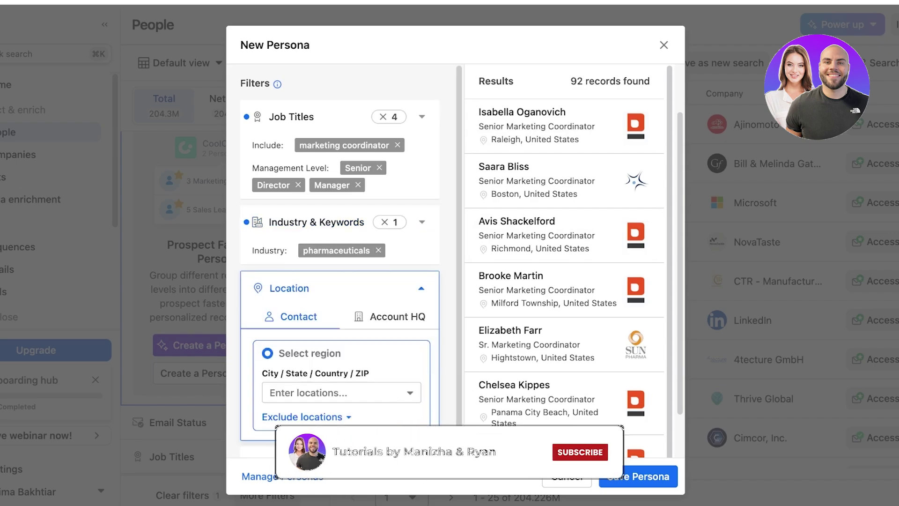
pyautogui.click(328, 287)
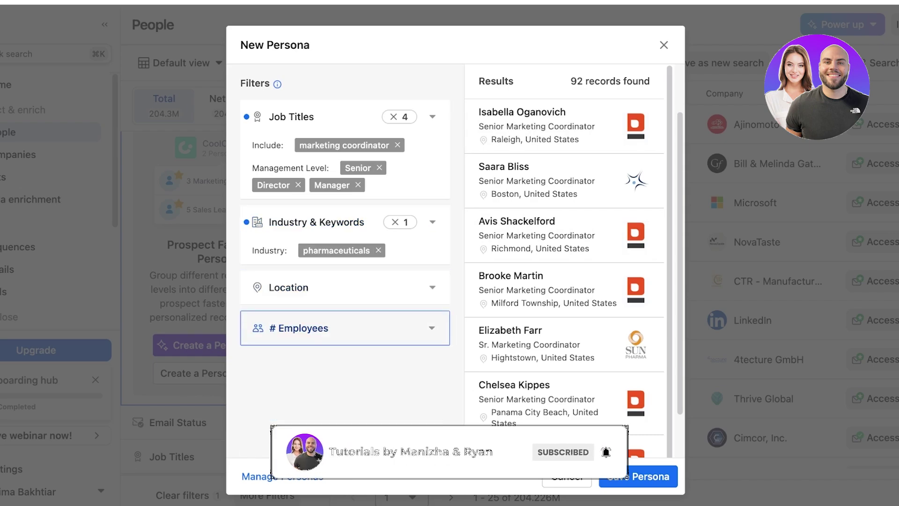
pyautogui.click(328, 327)
pyautogui.click(328, 327)
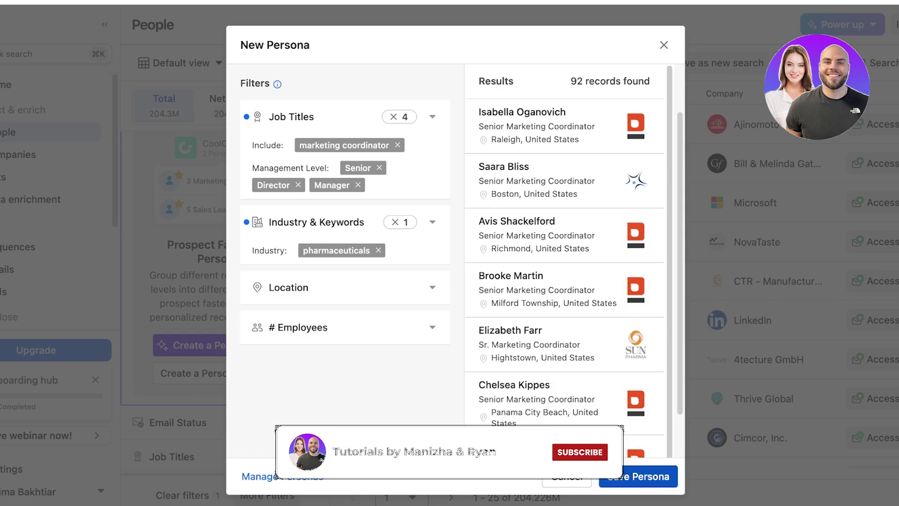
pyautogui.click(638, 476)
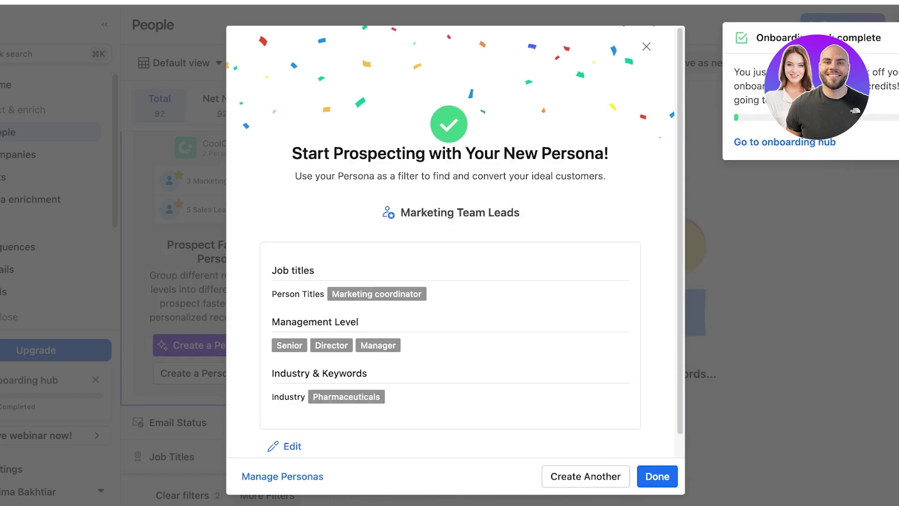
pyautogui.click(646, 46)
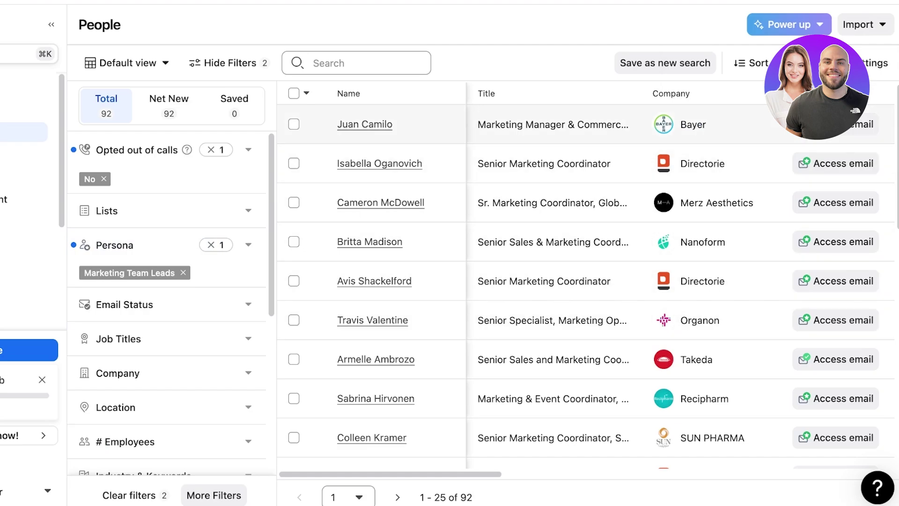
# Look through the people search filters and expand Email Status to view its options.
pyautogui.scroll(-4, 609, 222)
pyautogui.scroll(4, 585, 276)
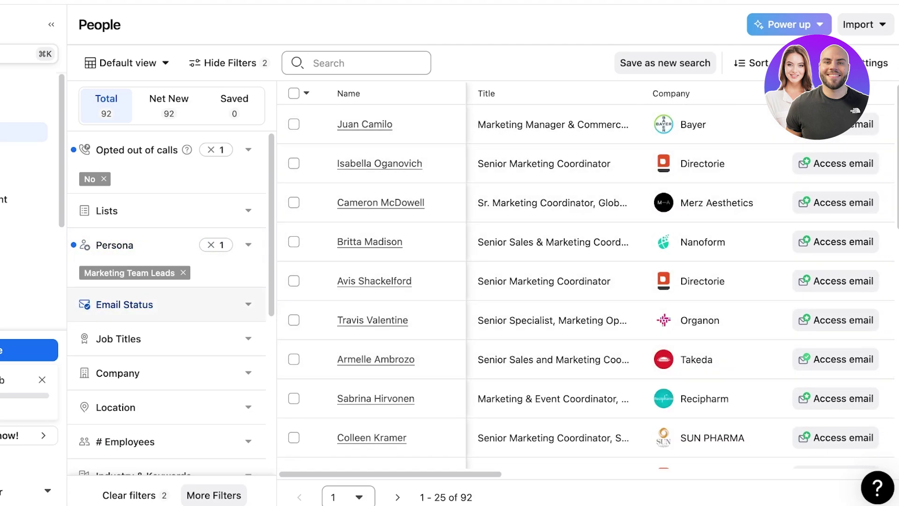
pyautogui.click(131, 304)
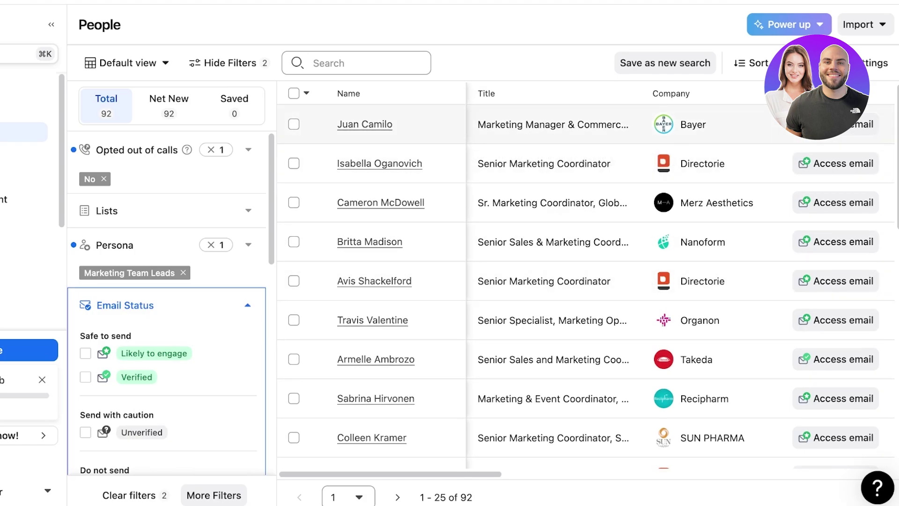
# Examine the people table's columns, from email, phone and actions through location, employees, industry and keywords.
pyautogui.hscroll(10, 585, 281)
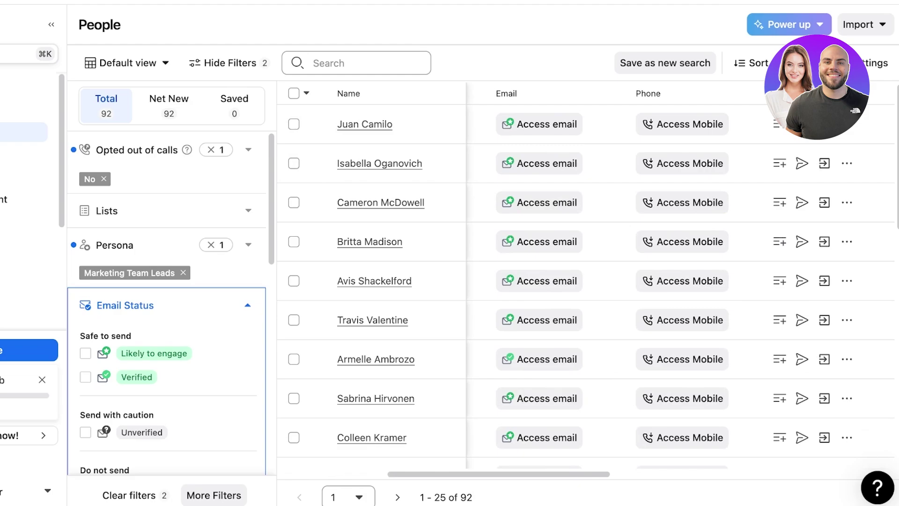
pyautogui.hscroll(-3, 586, 281)
pyautogui.hscroll(10, 585, 280)
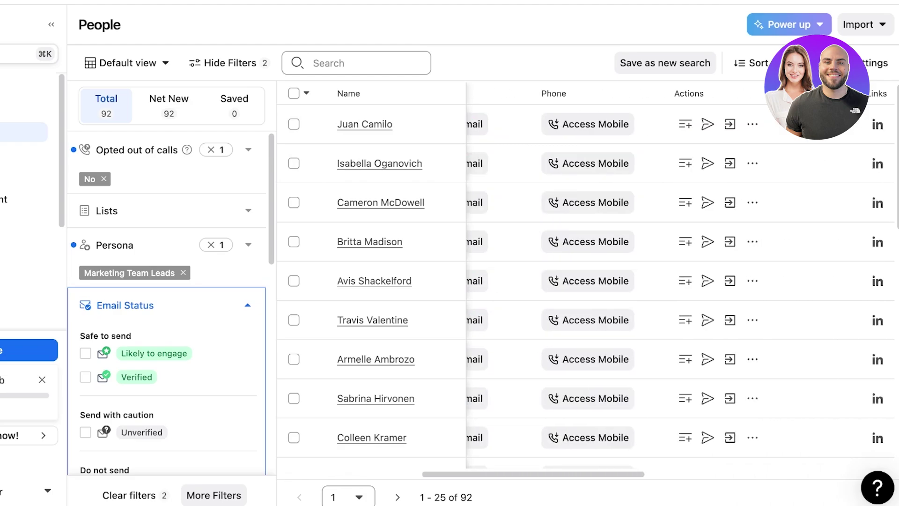
pyautogui.hscroll(10, 585, 281)
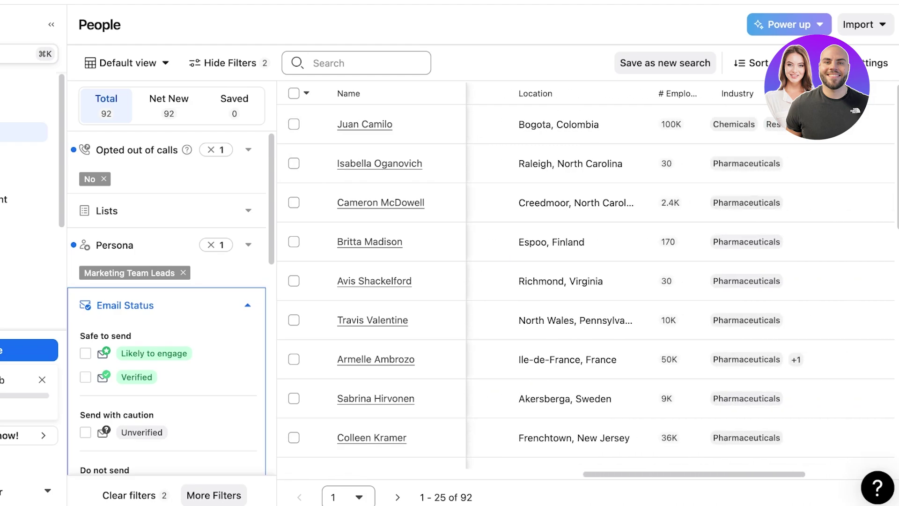
pyautogui.hscroll(3, 585, 280)
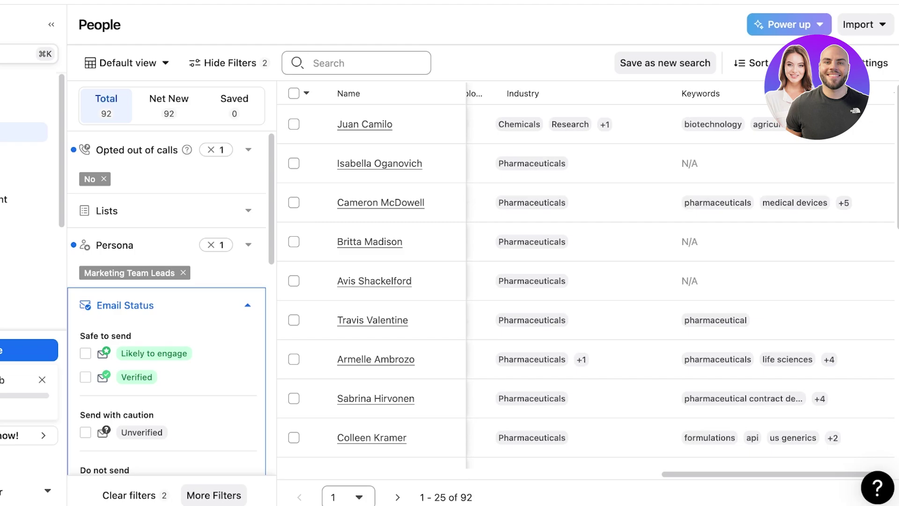
pyautogui.hscroll(1, 585, 281)
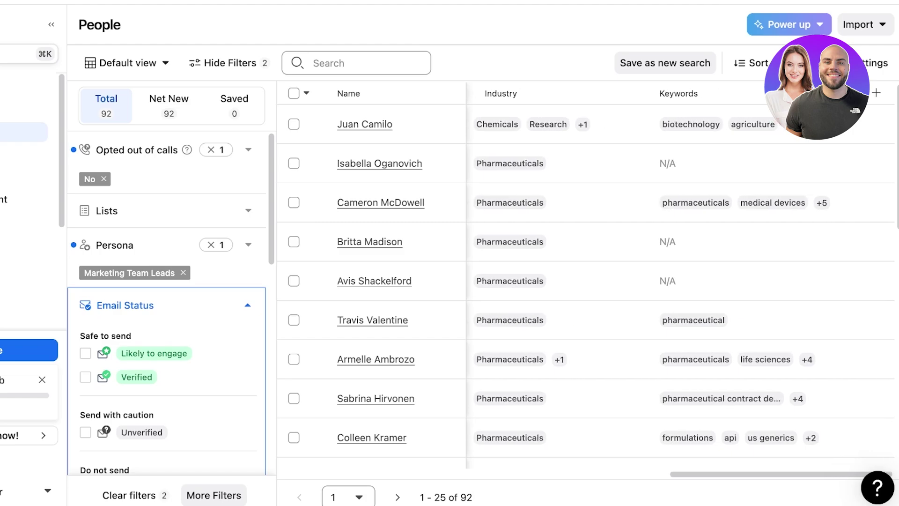
pyautogui.hscroll(-14, 585, 281)
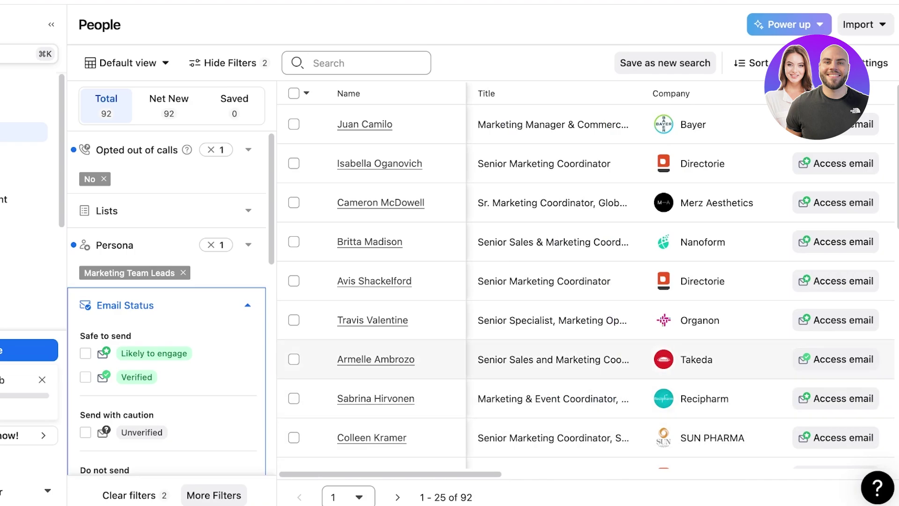
# Browse the matching people, review the ConnectiveRx coordinator's contact information, work history and company insights, and return to the results.
pyautogui.scroll(-10, 585, 304)
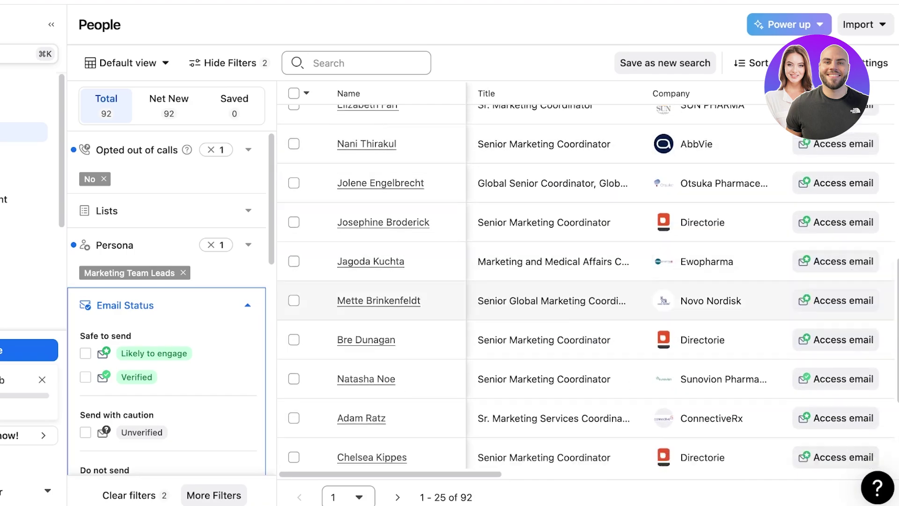
pyautogui.scroll(-3, 585, 304)
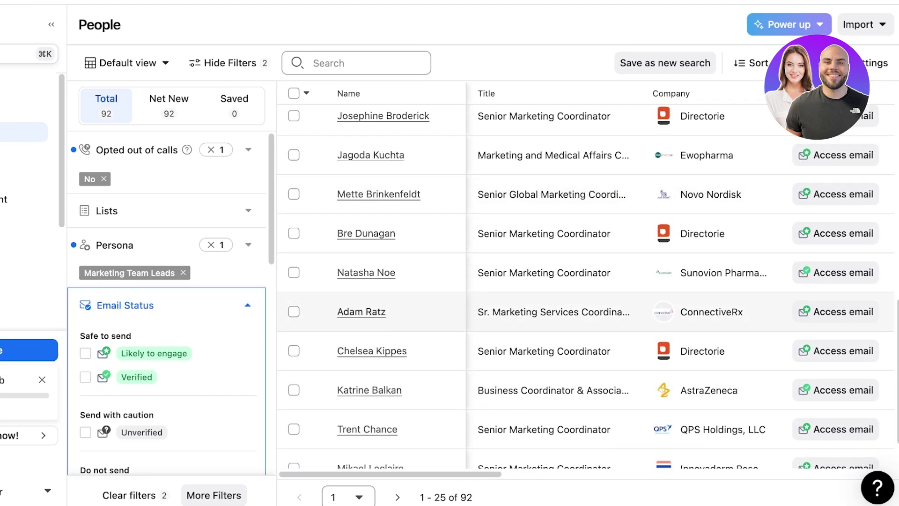
pyautogui.click(362, 312)
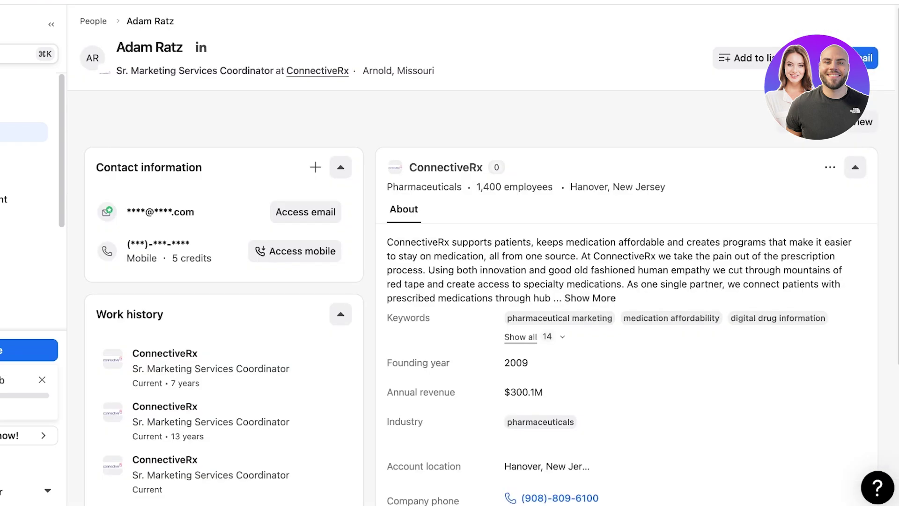
pyautogui.scroll(-3, 355, 91)
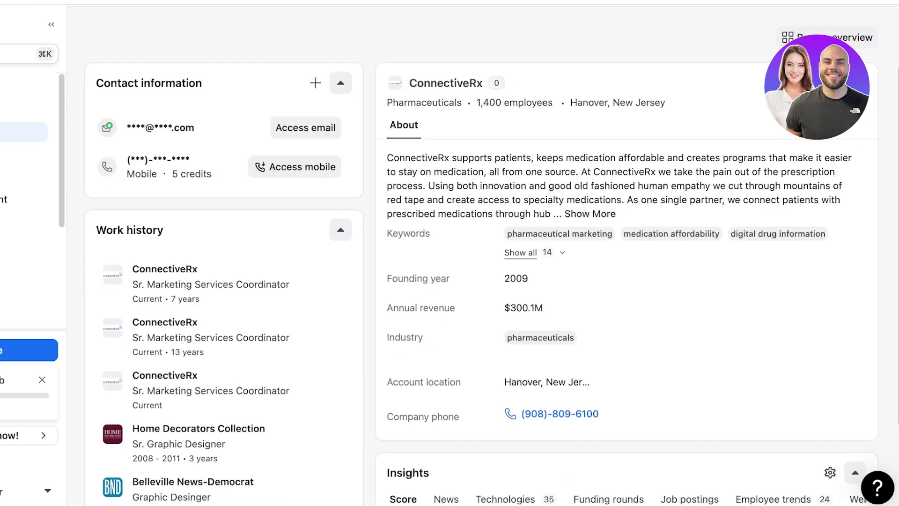
pyautogui.scroll(-1, 483, 256)
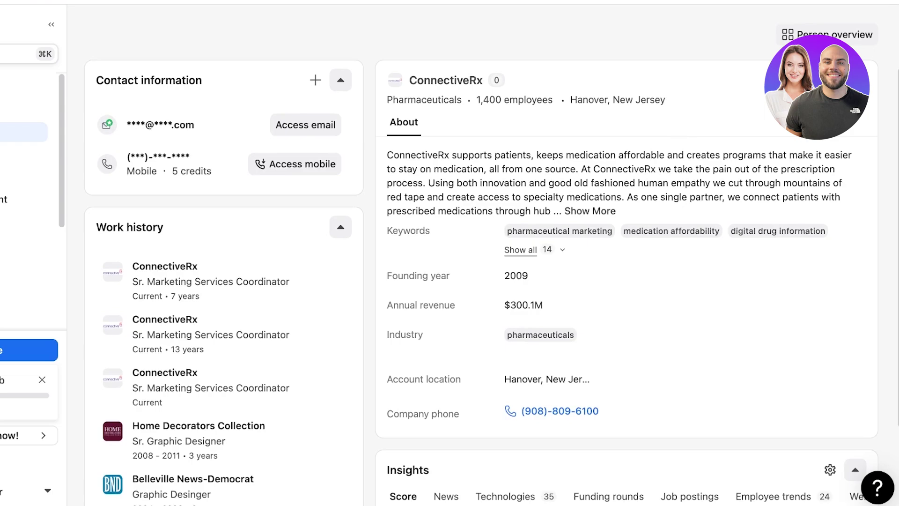
pyautogui.scroll(-4, 482, 252)
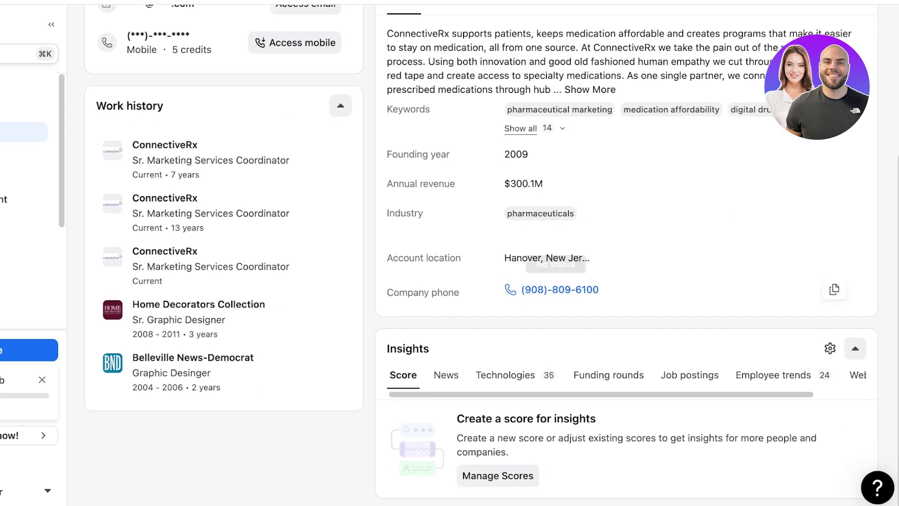
pyautogui.hotkey('alt', 'Left')
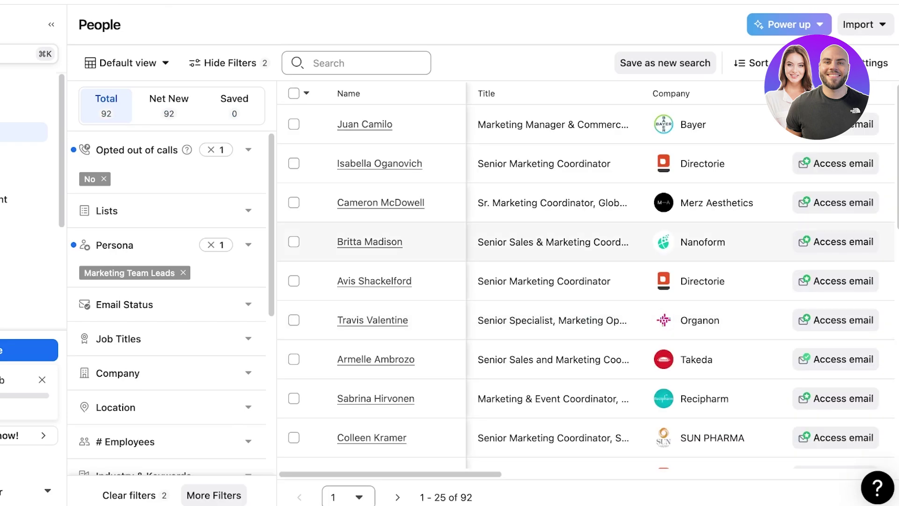
# Try to access the email of the marketing operations specialist at Organon, dismiss the terms agreement, and return to the people results.
pyautogui.click(372, 320)
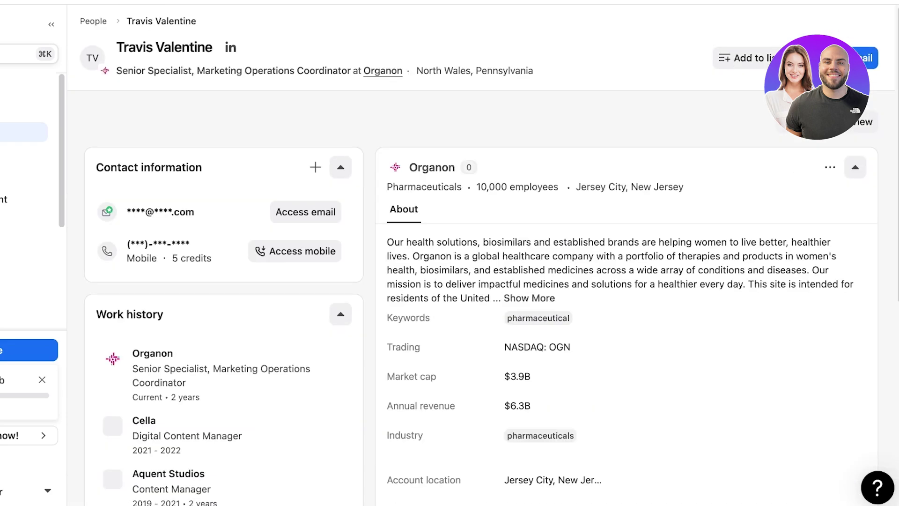
pyautogui.click(305, 212)
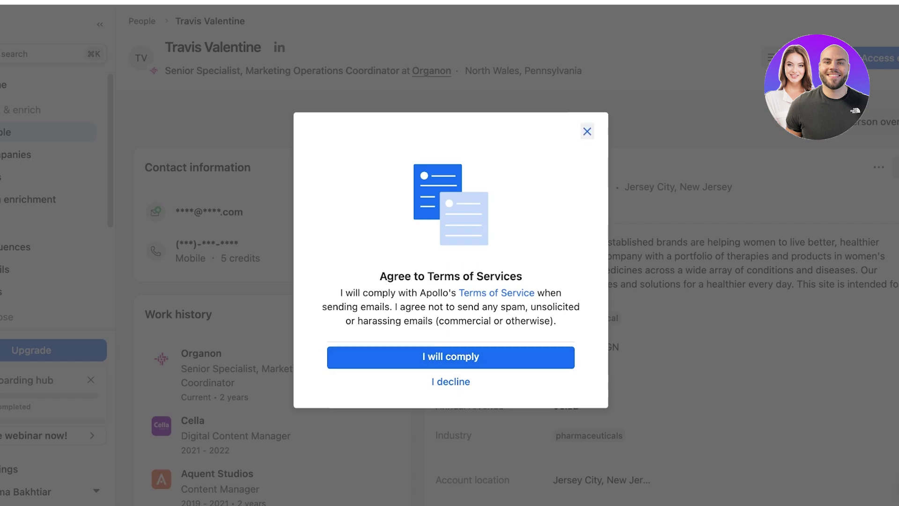
pyautogui.click(587, 132)
pyautogui.hotkey('alt', 'Left')
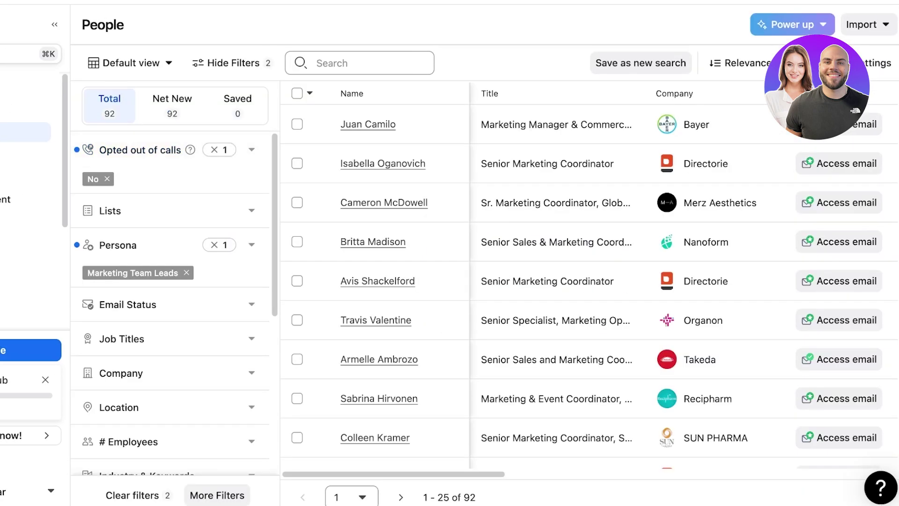
# Look over the Home dashboard, the Companies search filters and all people lists.
pyautogui.click(26, 84)
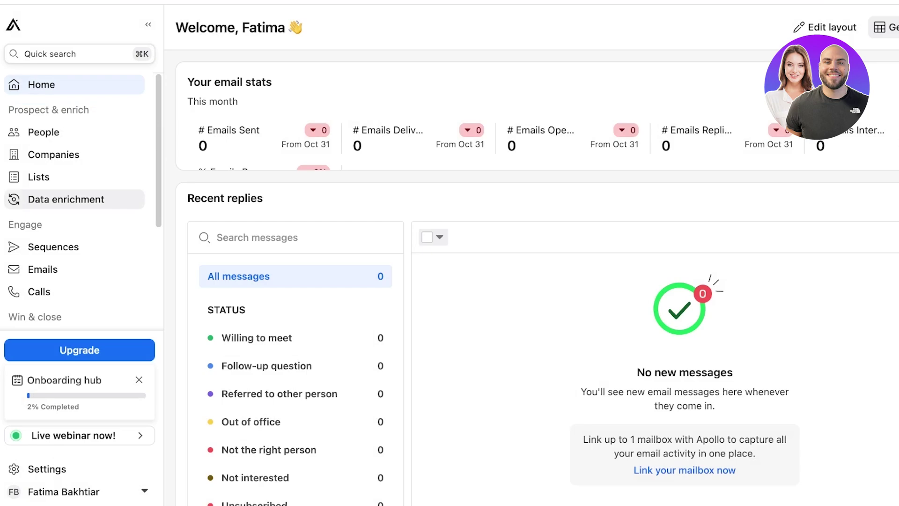
pyautogui.scroll(-1, 75, 152)
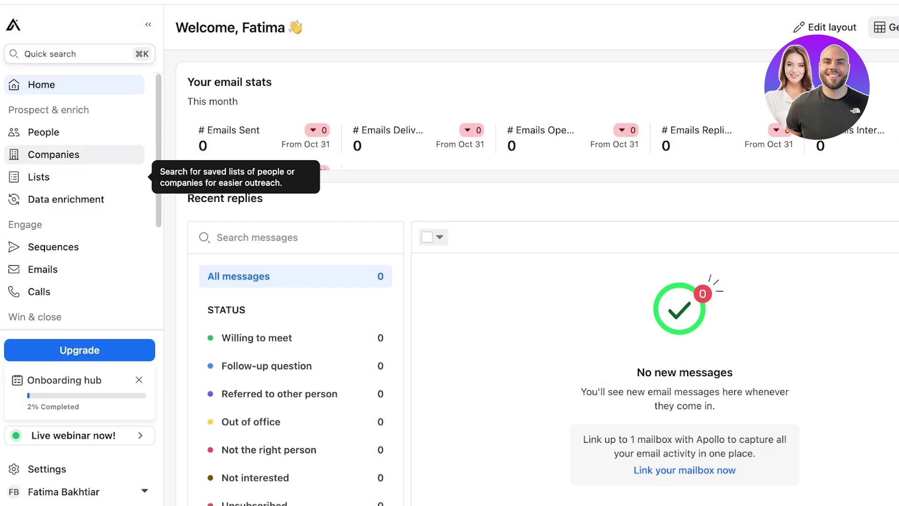
pyautogui.click(53, 152)
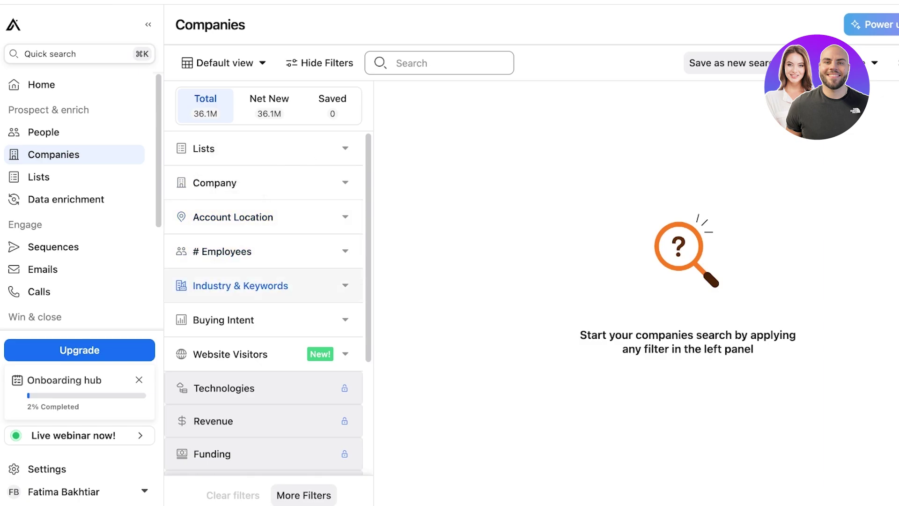
pyautogui.click(39, 176)
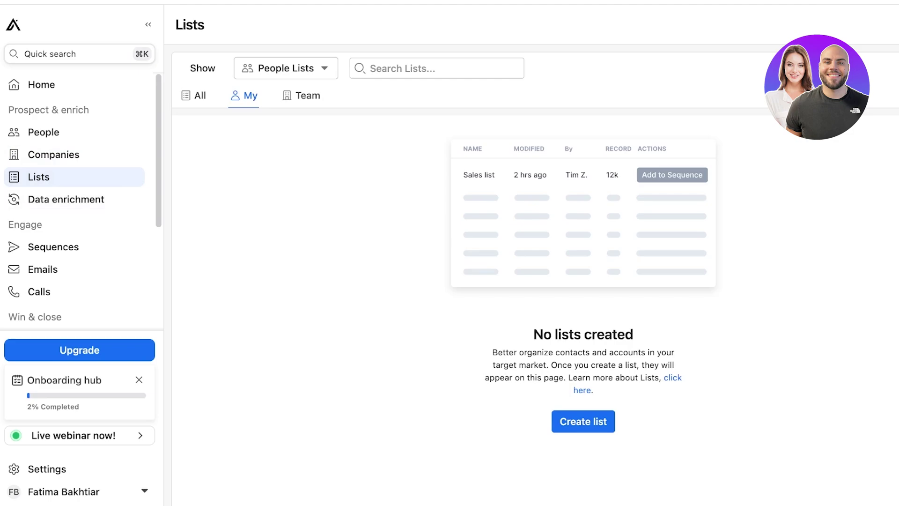
pyautogui.click(194, 96)
# Look over the Data enrichment health center and the Sequences page.
pyautogui.click(66, 199)
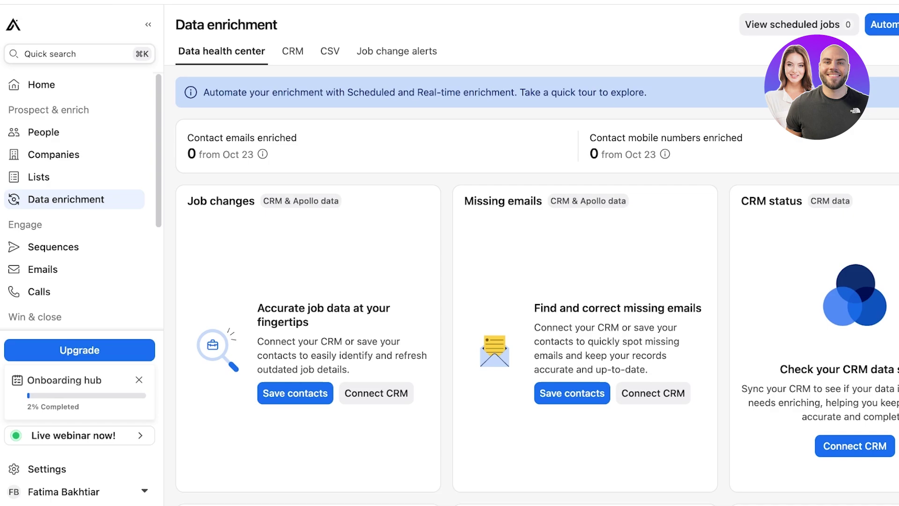
pyautogui.scroll(-3, 75, 246)
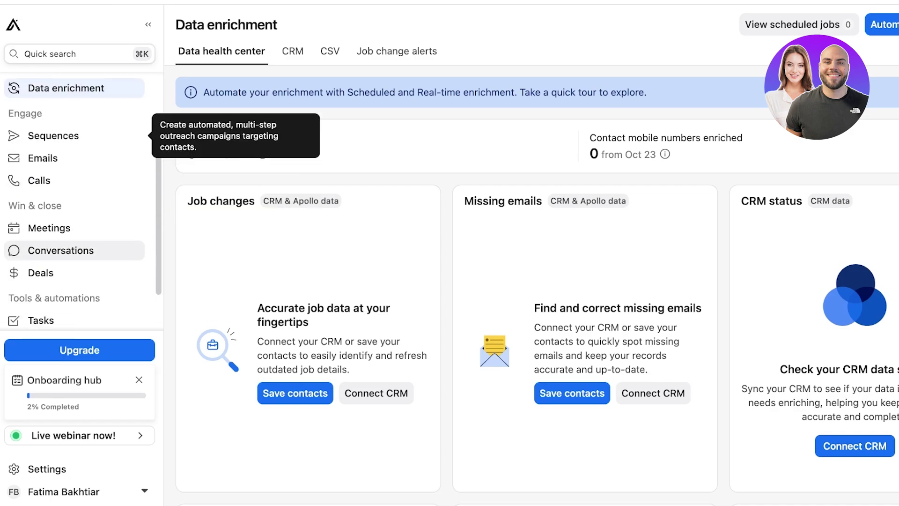
pyautogui.click(53, 135)
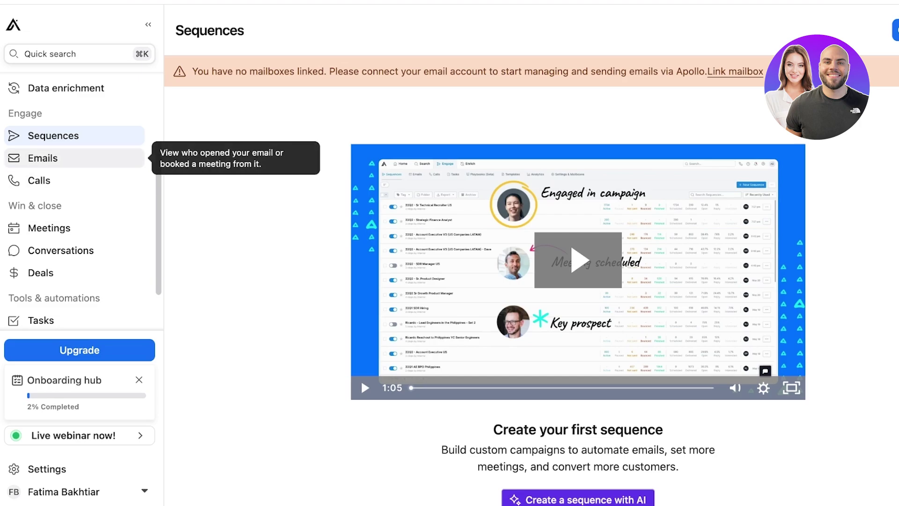
# Start linking a Google mailbox from the Emails page and agree to Apollo's Terms of Service.
pyautogui.click(43, 157)
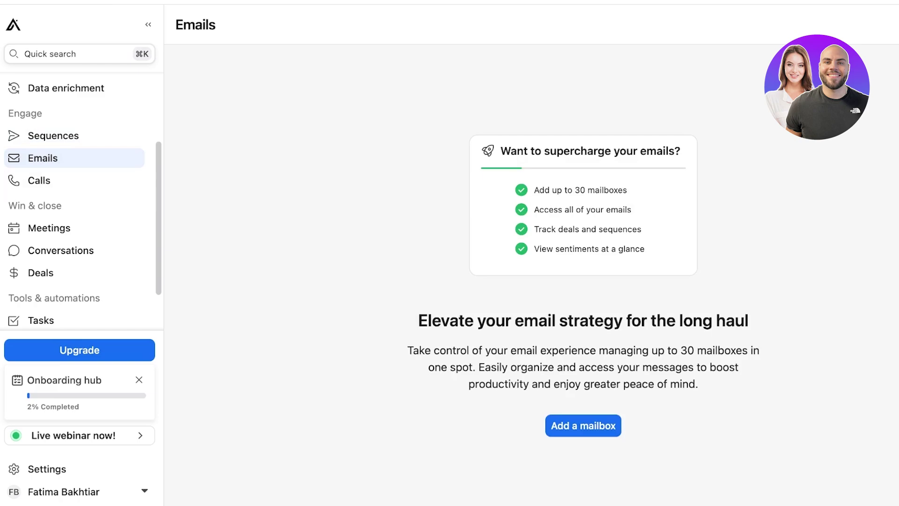
pyautogui.click(582, 425)
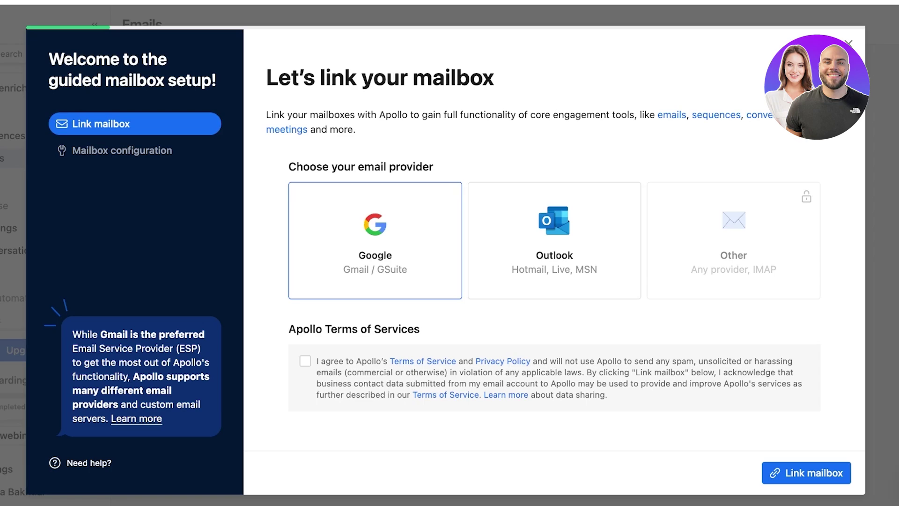
pyautogui.click(305, 360)
pyautogui.click(806, 472)
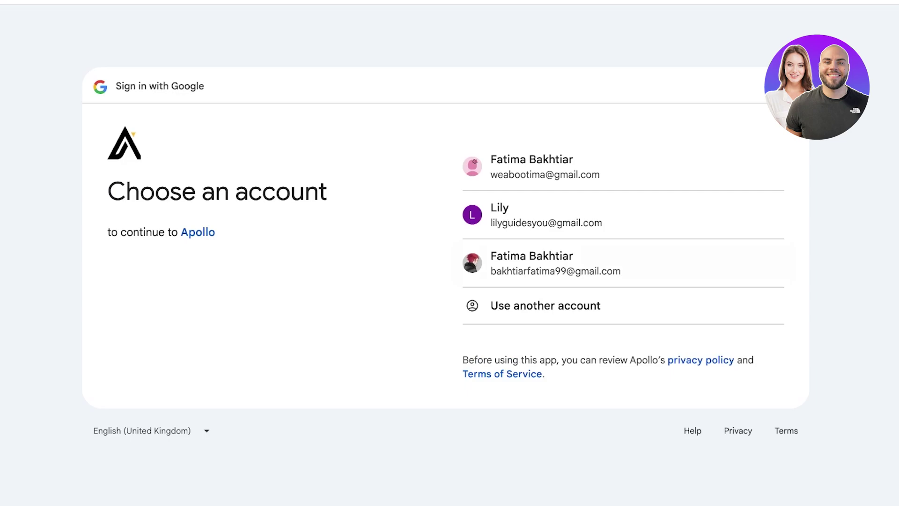
# Sign in with the chosen Google account and grant Apollo all the requested Gmail, Calendar and directory access.
pyautogui.click(623, 166)
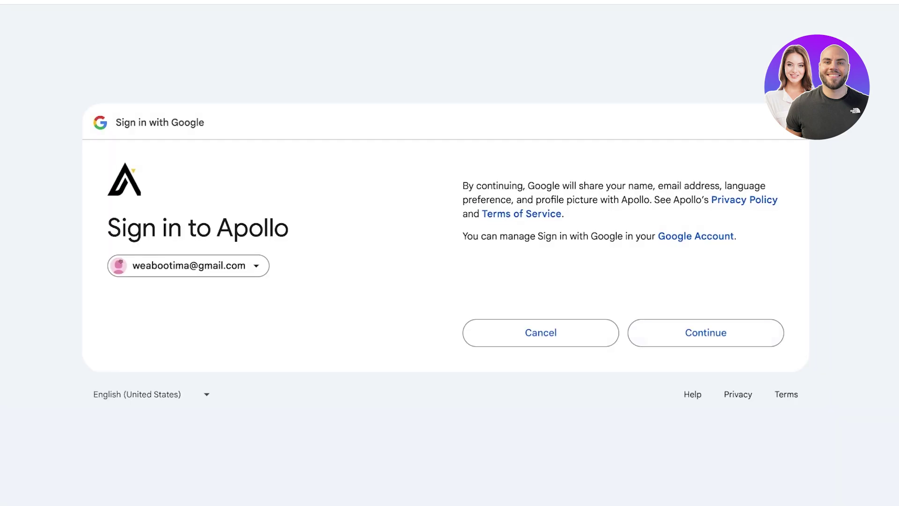
pyautogui.click(646, 337)
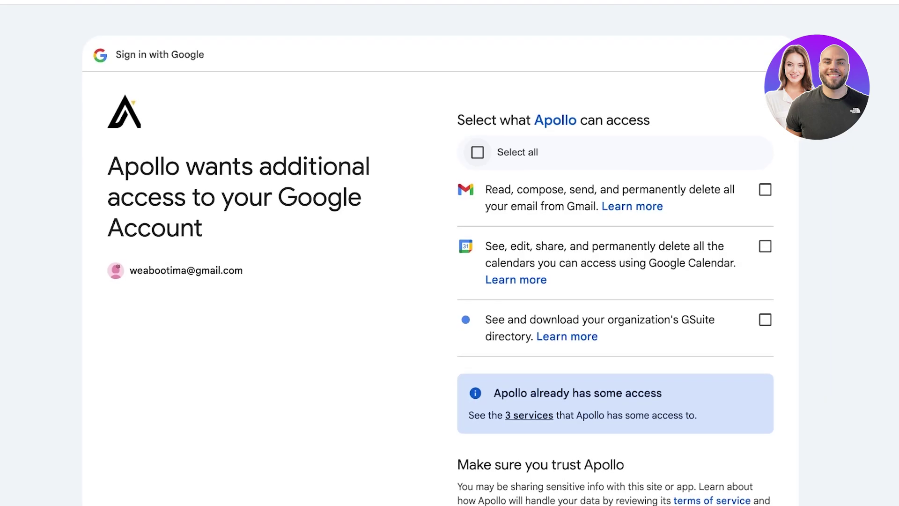
pyautogui.click(477, 155)
pyautogui.scroll(-2, 478, 155)
pyautogui.scroll(2, 477, 155)
pyautogui.scroll(-5, 616, 253)
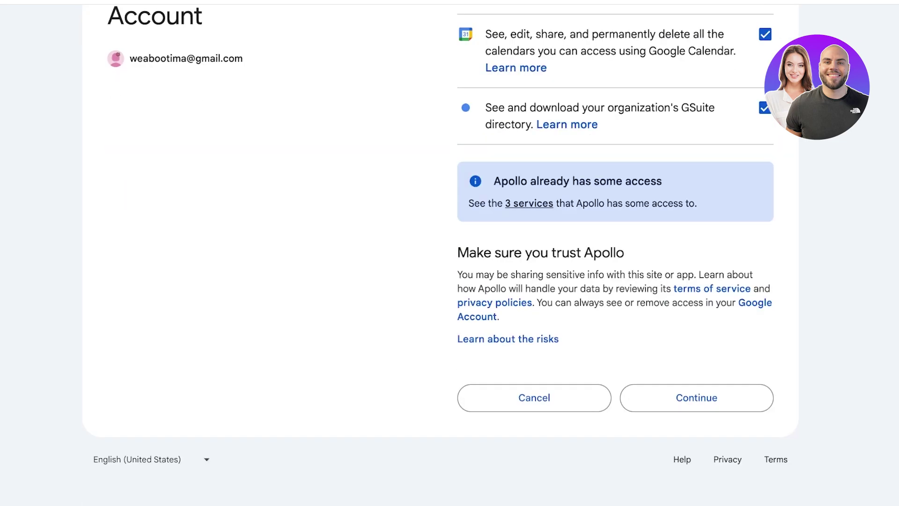
pyautogui.click(696, 397)
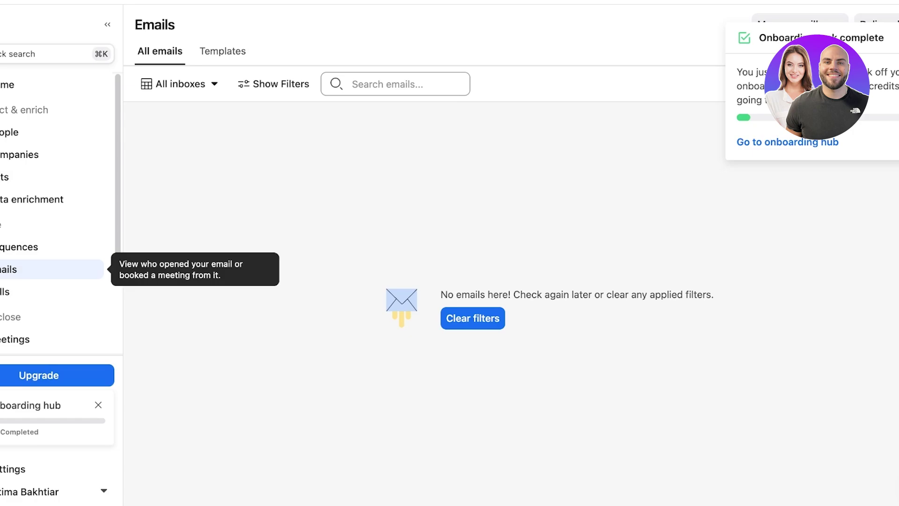
# Check the Calls page and open the pre-formatted templates for creating a sequence.
pyautogui.click(33, 291)
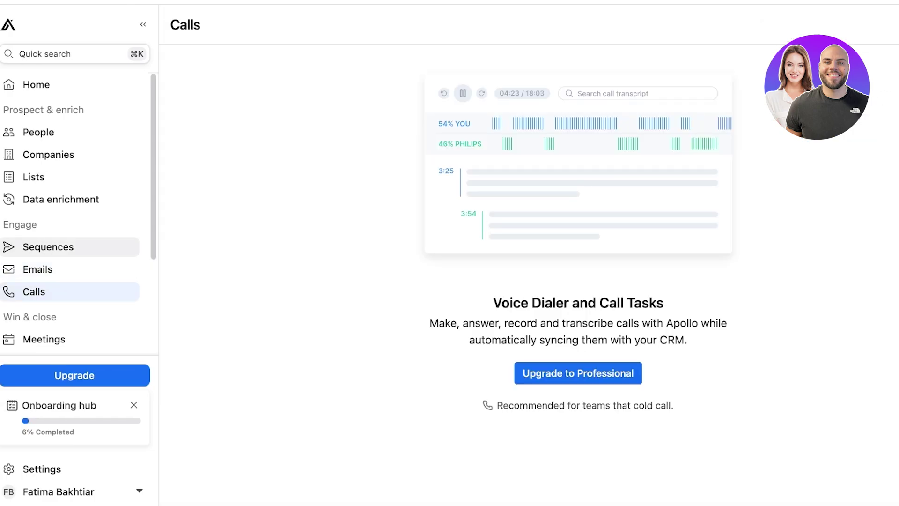
pyautogui.click(47, 246)
pyautogui.scroll(-3, 572, 281)
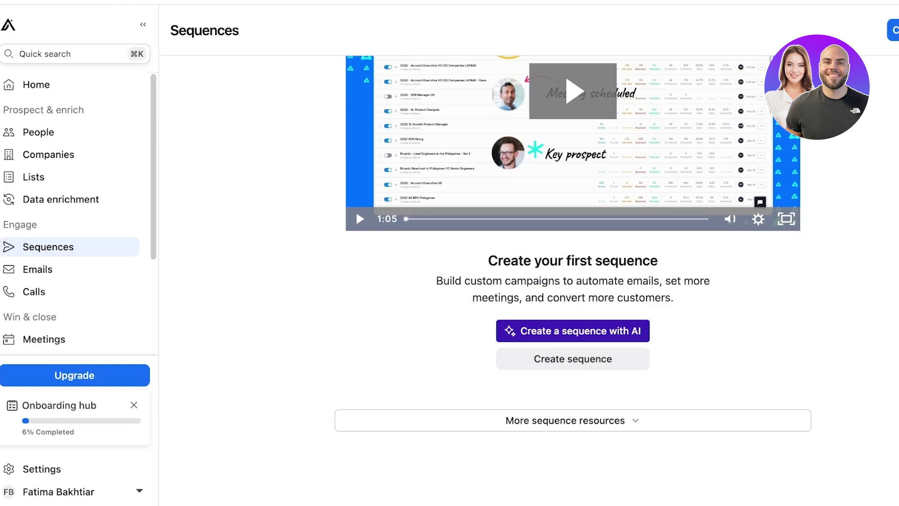
pyautogui.click(572, 330)
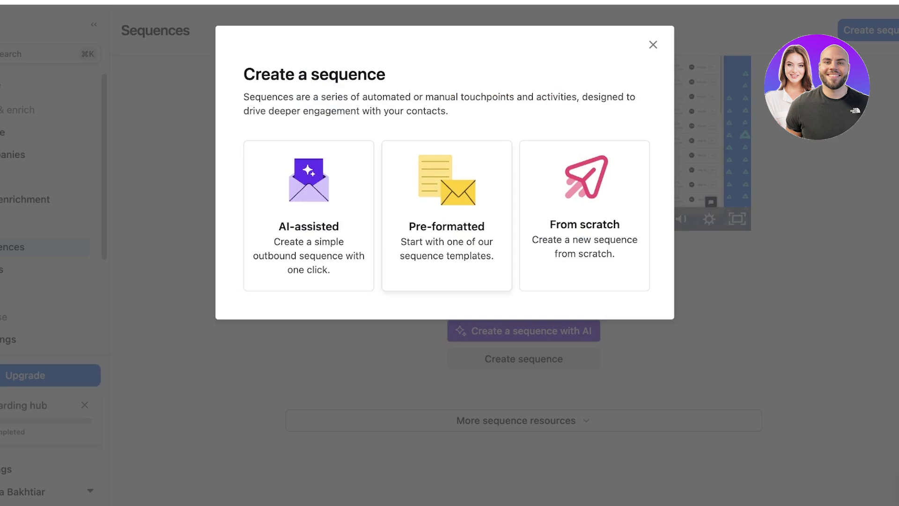
pyautogui.click(446, 215)
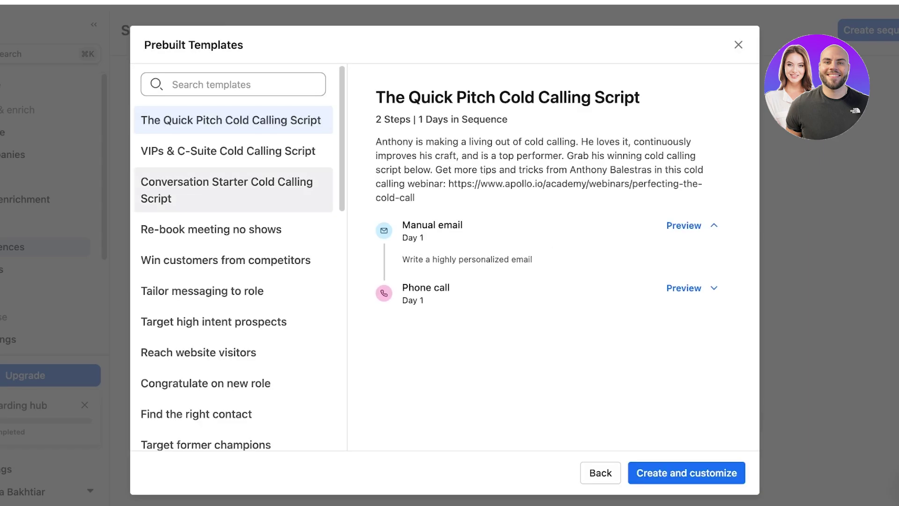
# Preview the "Win customers from competitors" sequence template and browse the other prebuilt templates.
pyautogui.click(226, 261)
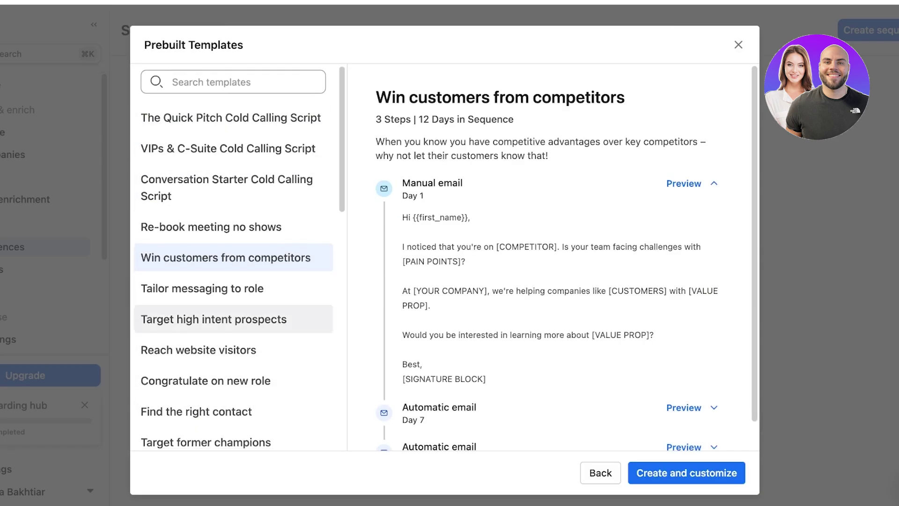
pyautogui.scroll(-4, 233, 322)
pyautogui.scroll(3, 233, 322)
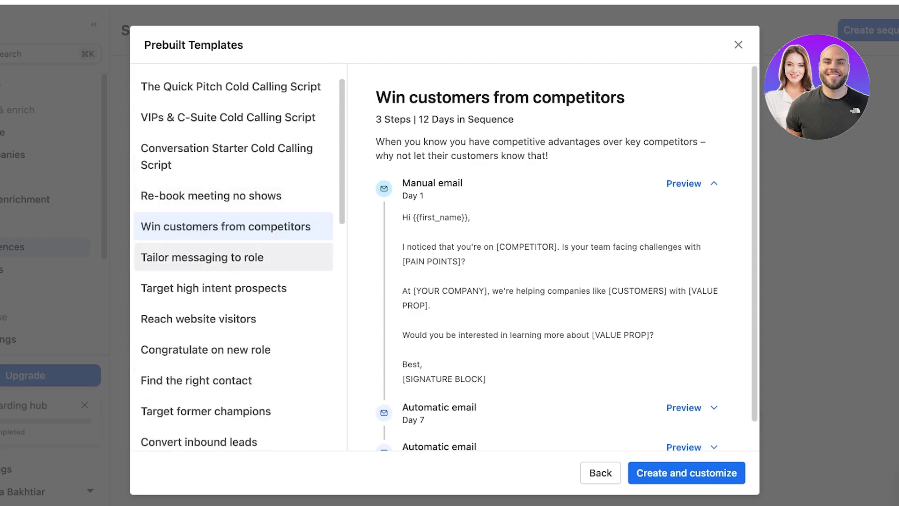
pyautogui.scroll(-3, 225, 328)
pyautogui.scroll(-2, 224, 356)
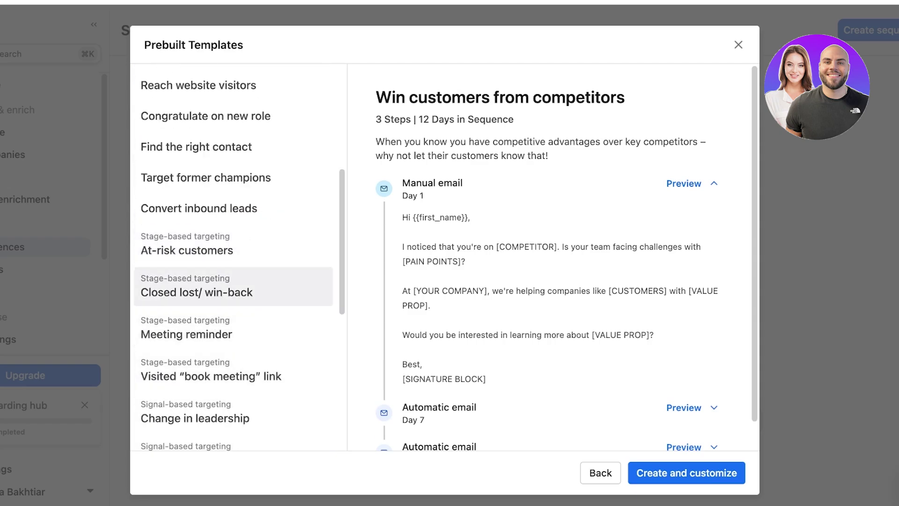
# Preview the At-risk customers, Upcoming Renewal, Sales Buyers, Event Invitation and Inbound Sequence templates.
pyautogui.click(215, 250)
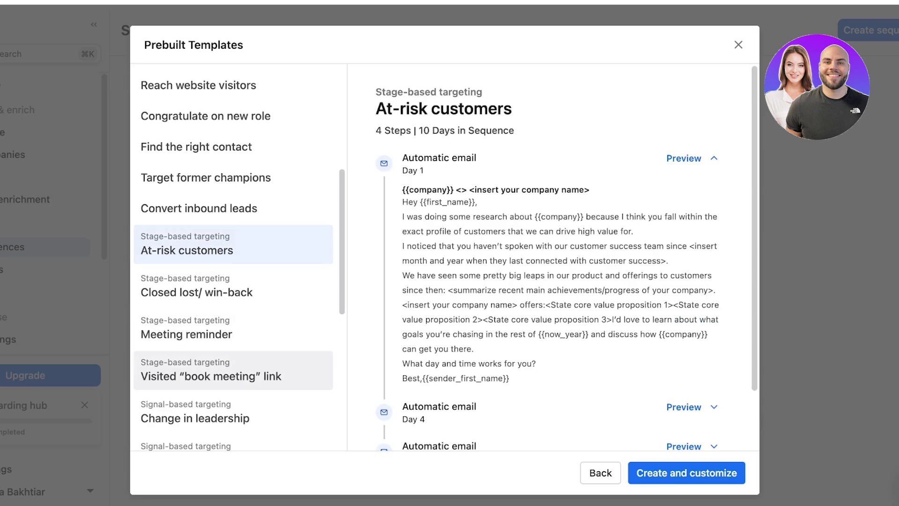
pyautogui.scroll(-5, 225, 372)
pyautogui.click(233, 312)
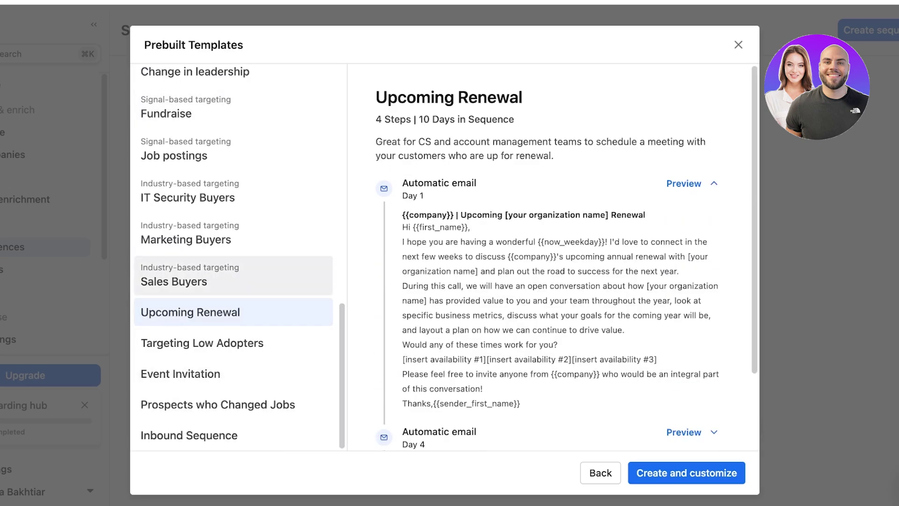
pyautogui.click(233, 278)
pyautogui.click(233, 374)
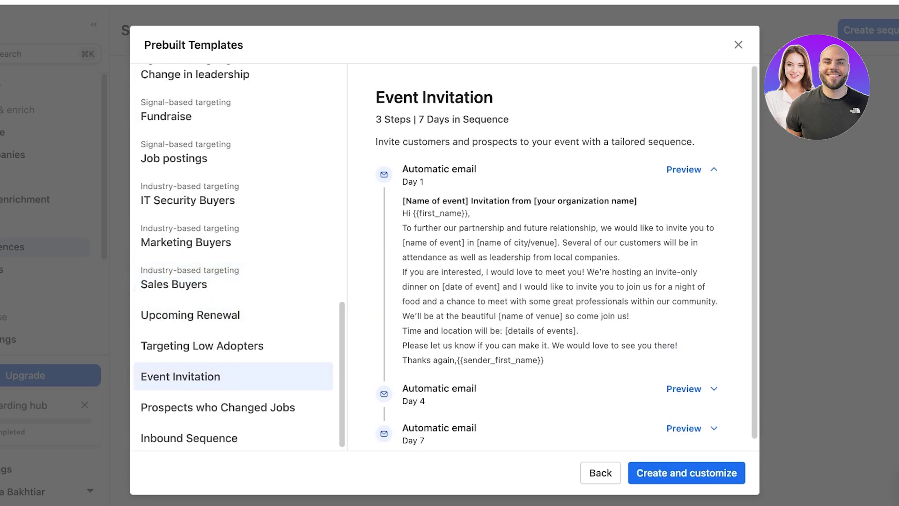
pyautogui.scroll(-1, 234, 393)
pyautogui.click(233, 435)
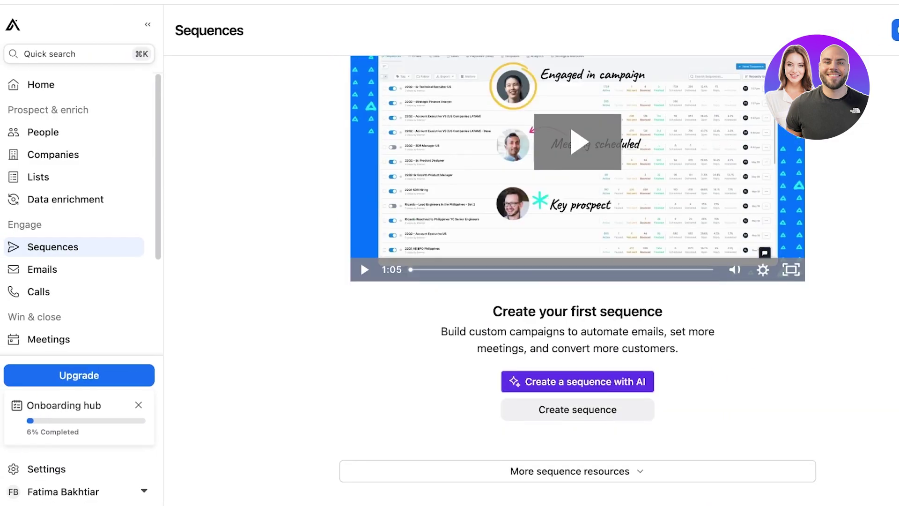
# Look through the Meetings, Conversations and Deals pages, and dismiss the deal management introduction.
pyautogui.scroll(-3, 79, 211)
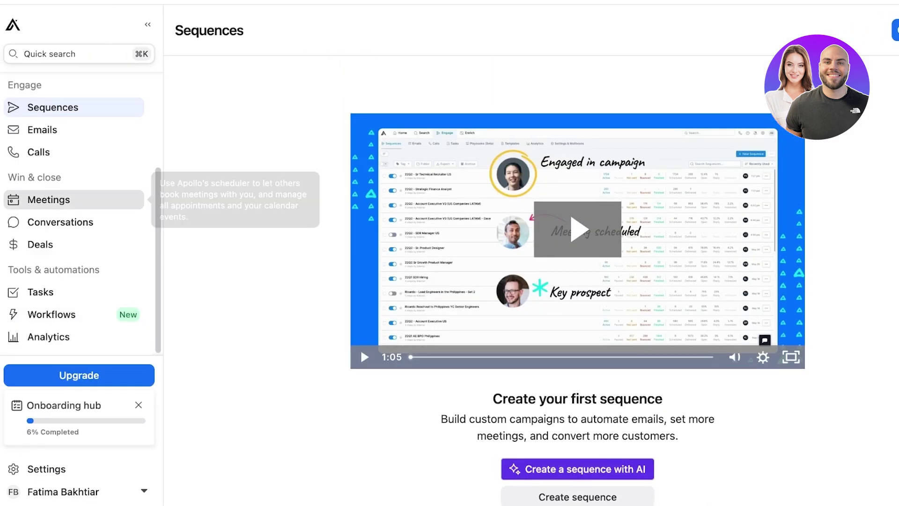
pyautogui.click(49, 199)
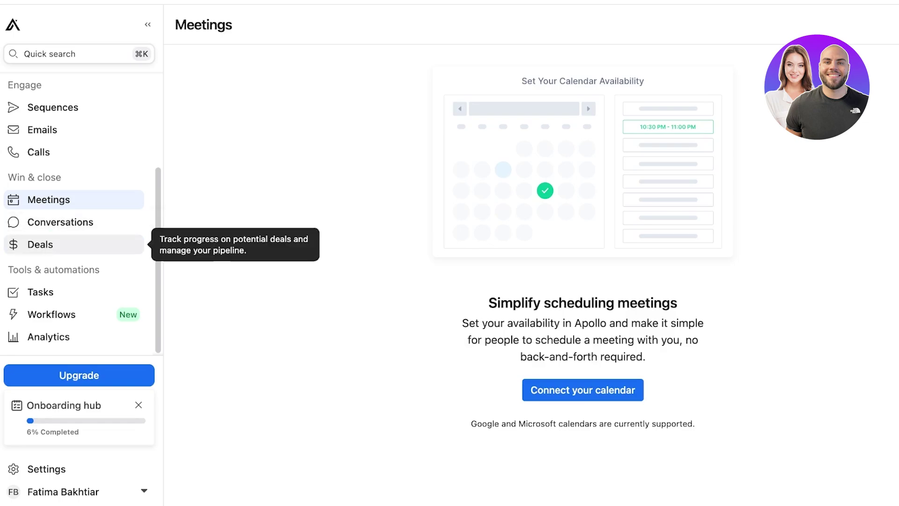
pyautogui.click(60, 222)
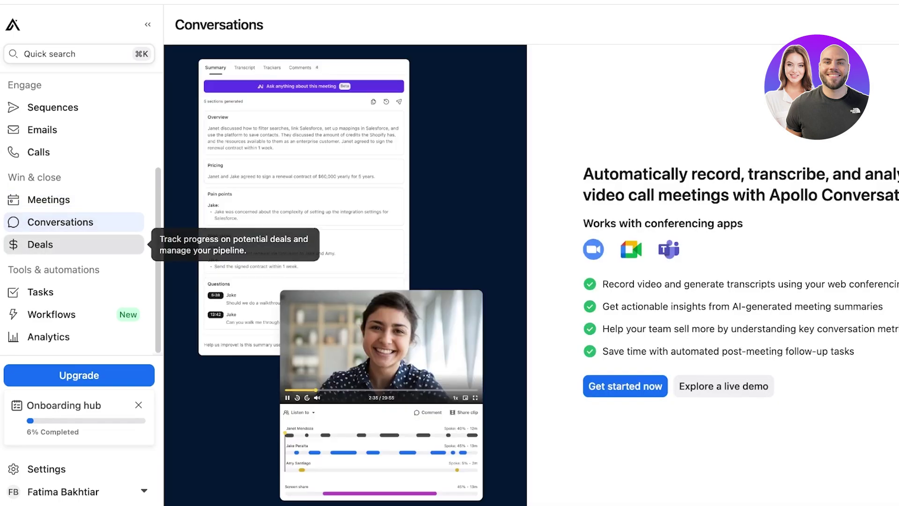
pyautogui.click(40, 244)
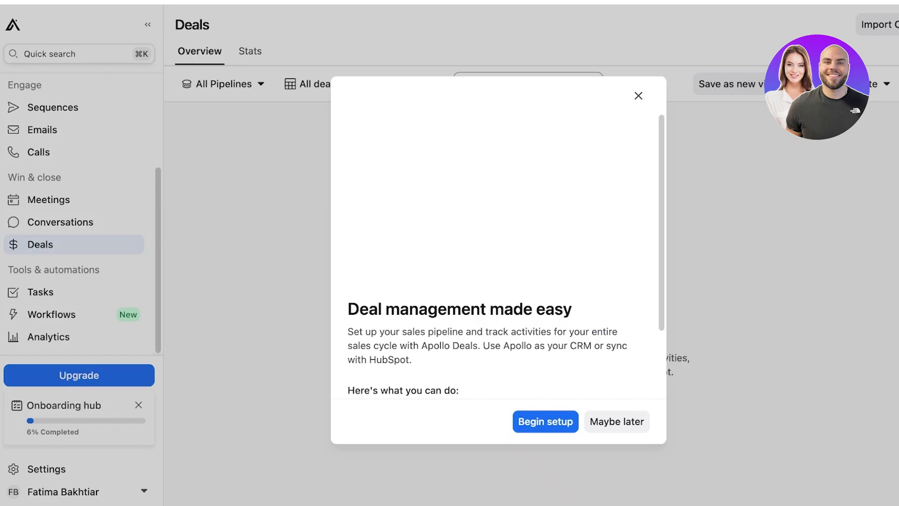
pyautogui.click(639, 95)
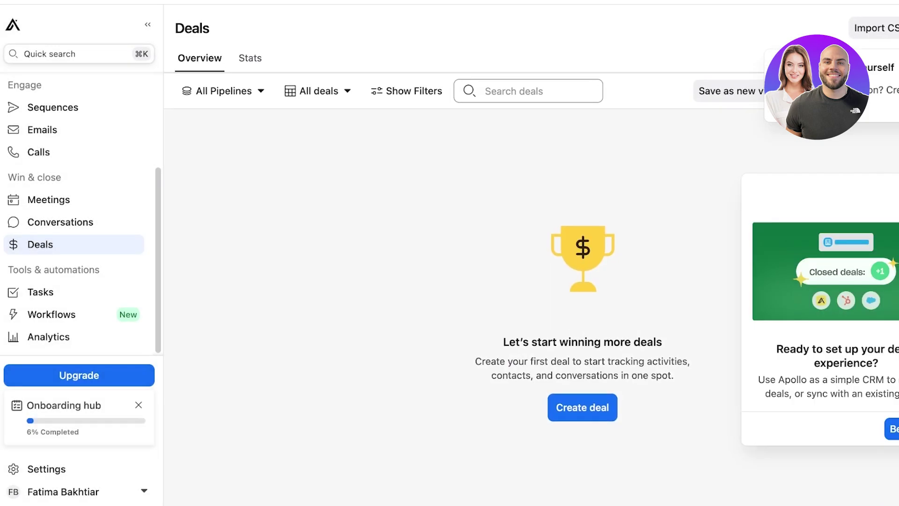
# Start a new deal named Marketing Deal and create a new company account named A for it.
pyautogui.click(582, 407)
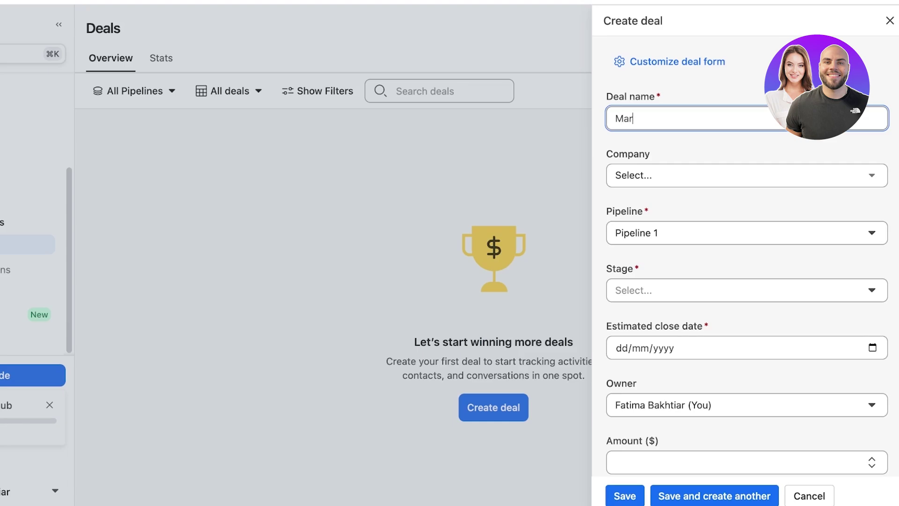
pyautogui.click(746, 176)
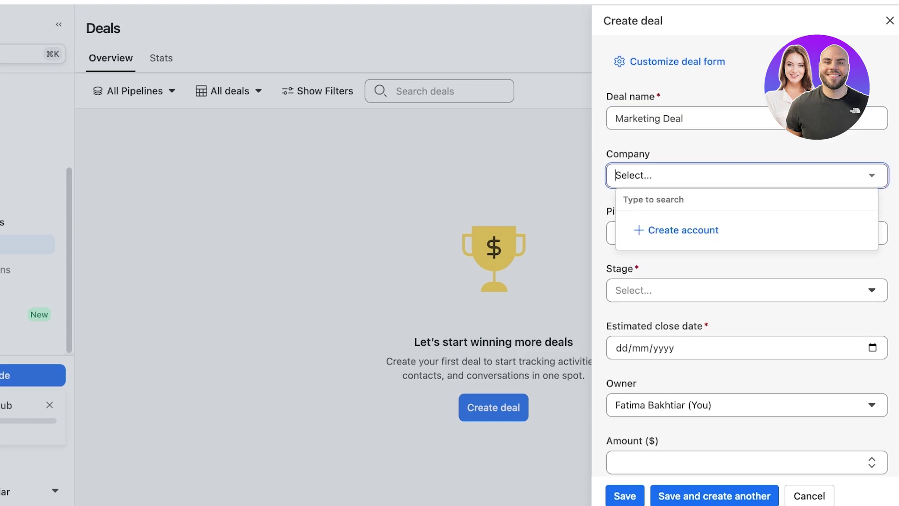
pyautogui.click(681, 230)
pyautogui.write('A')
pyautogui.click(619, 45)
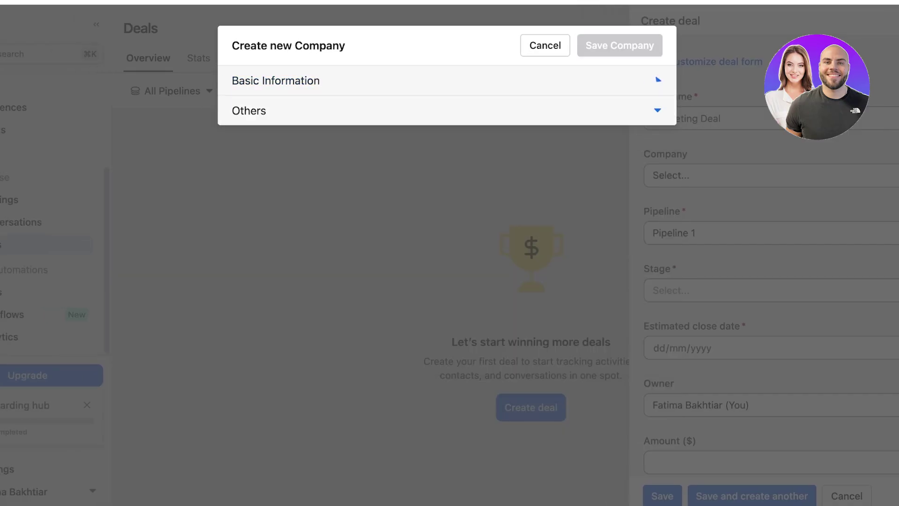
# Go from the deal's pipeline options to pipeline management and create a pipeline named Sales Pipeline.
pyautogui.click(773, 244)
pyautogui.click(773, 276)
pyautogui.click(747, 244)
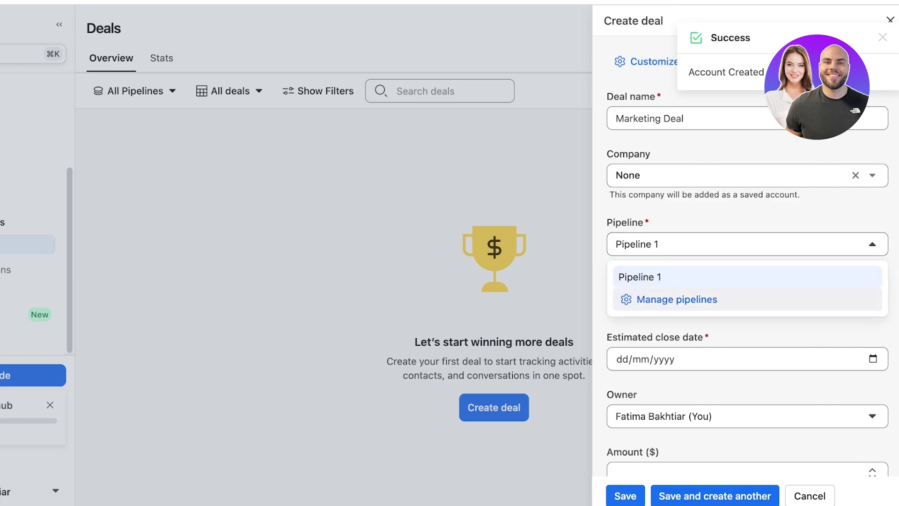
pyautogui.click(697, 299)
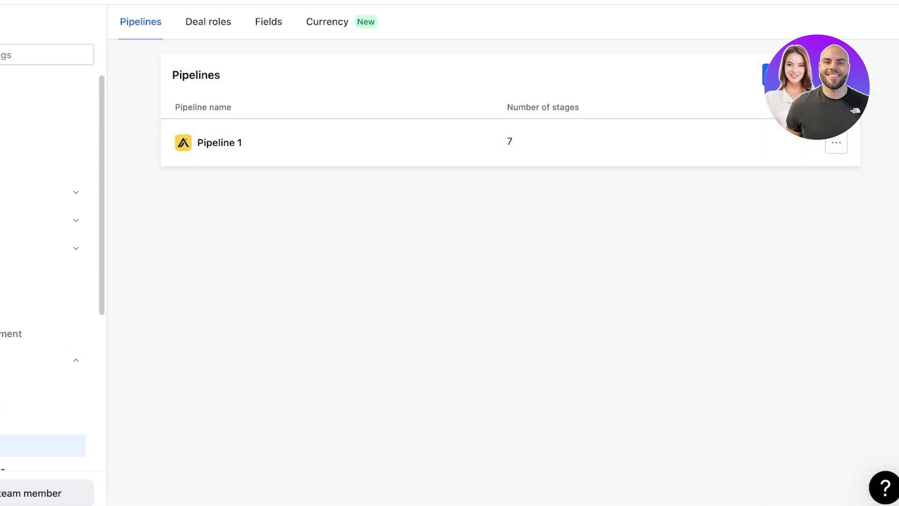
pyautogui.click(805, 75)
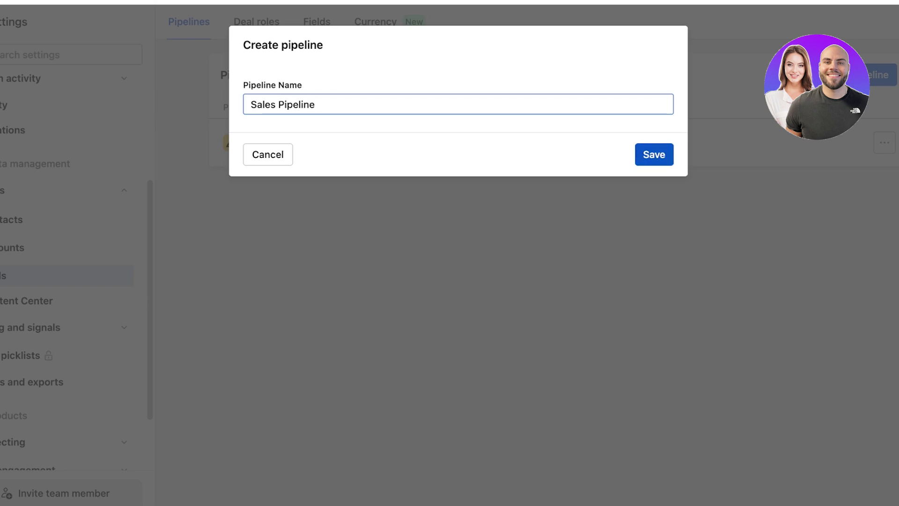
pyautogui.press('Return')
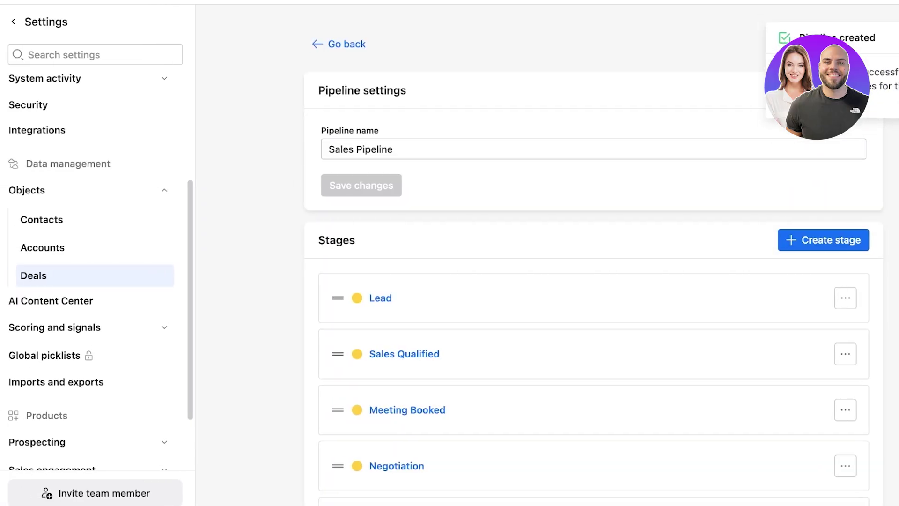
# Return to the pipelines list, open Sales Pipeline and review its stages.
pyautogui.click(339, 44)
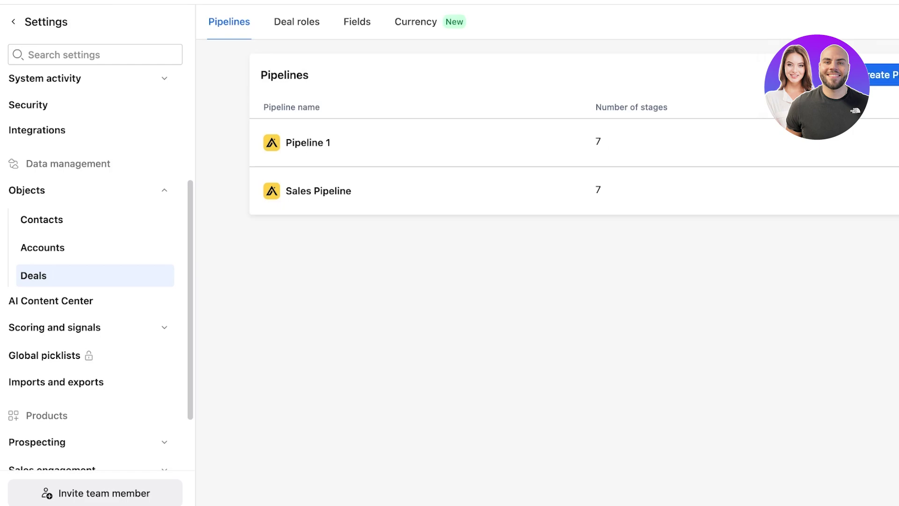
pyautogui.click(318, 191)
pyautogui.scroll(-2, 94, 334)
pyautogui.scroll(2, 94, 335)
pyautogui.scroll(1, 93, 334)
pyautogui.scroll(-5, 468, 225)
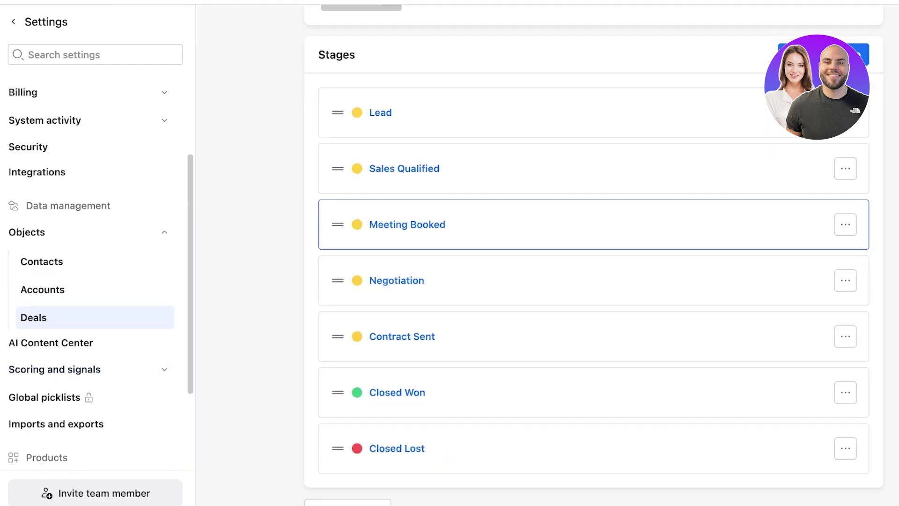
pyautogui.scroll(5, 468, 356)
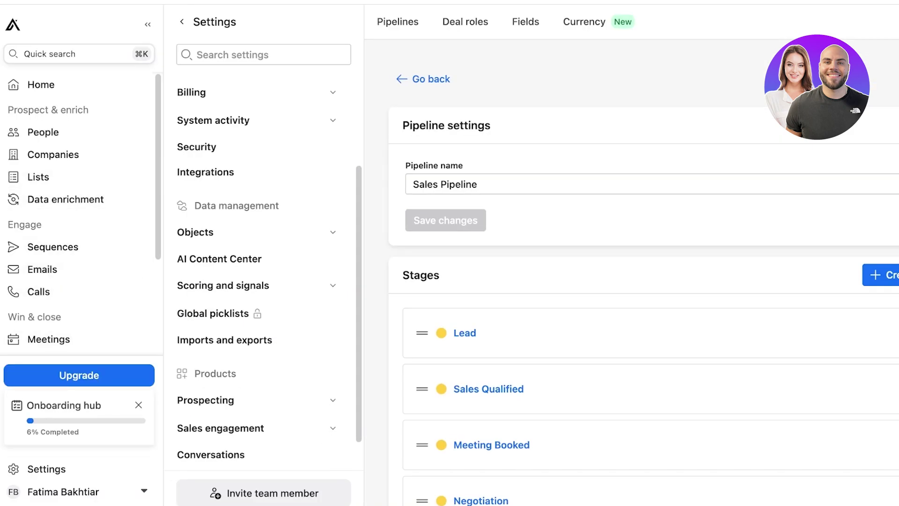
# Check the pipeline choices in a new deal form on the Deals page, discard the form and return to the Home page.
pyautogui.scroll(-3, 79, 211)
pyautogui.click(40, 261)
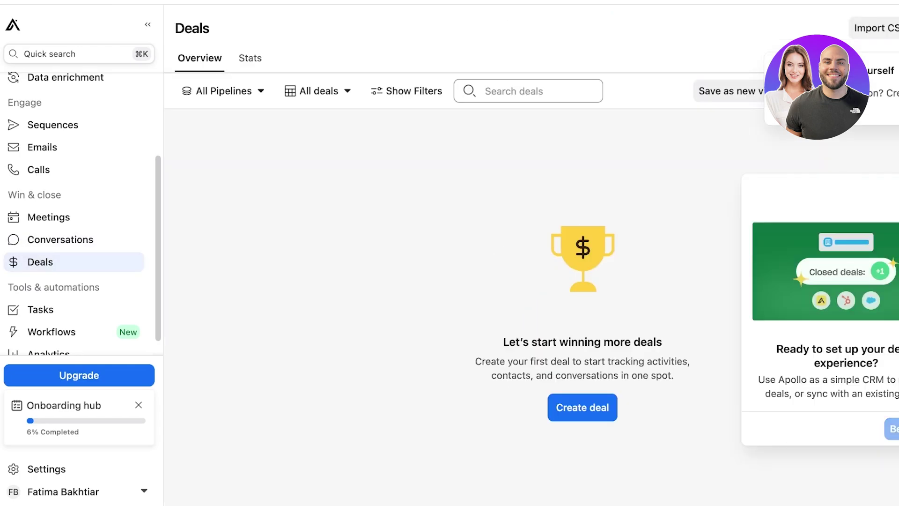
pyautogui.click(583, 407)
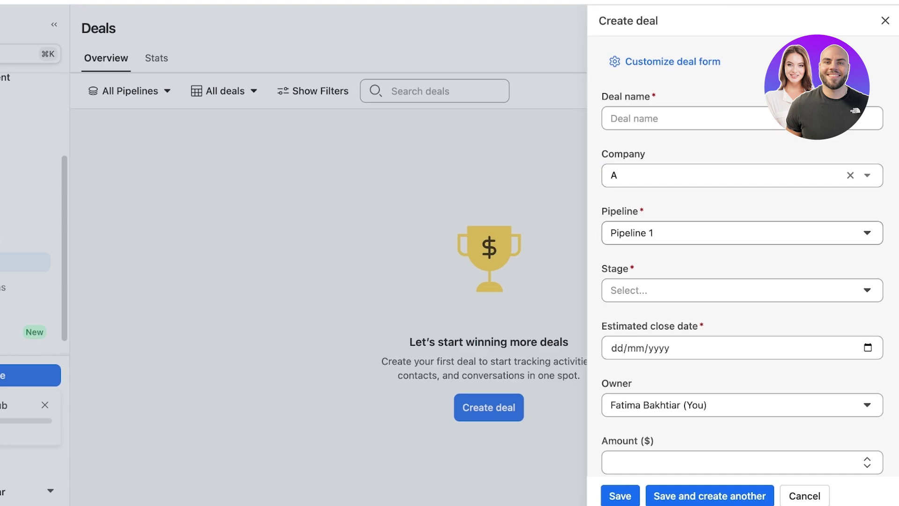
pyautogui.click(742, 233)
pyautogui.click(885, 21)
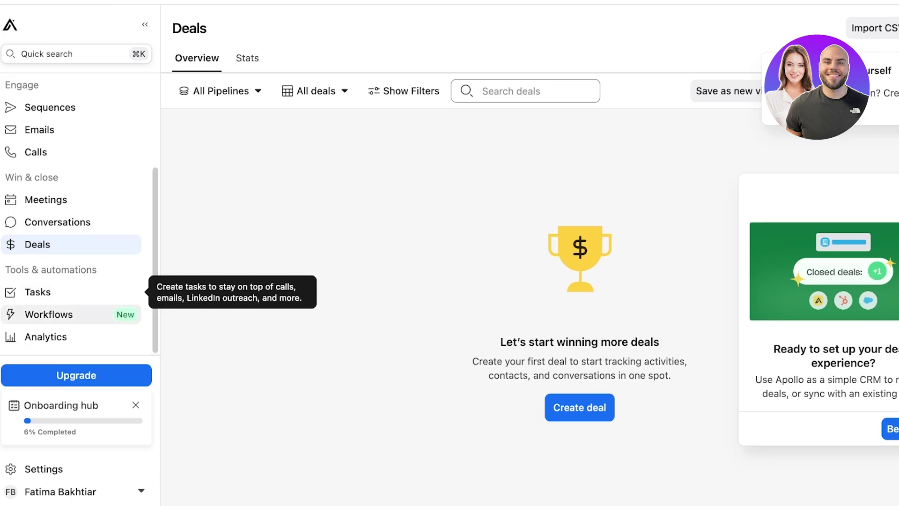
pyautogui.scroll(3, 70, 177)
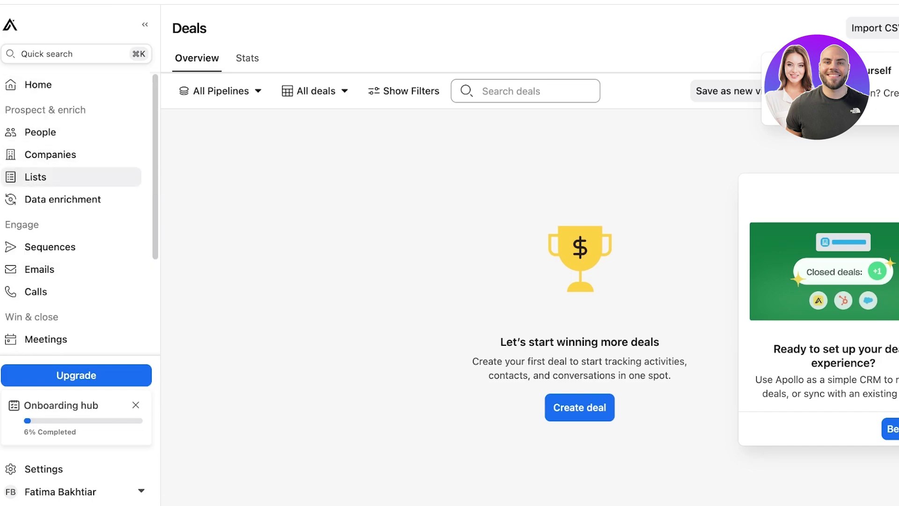
pyautogui.click(38, 84)
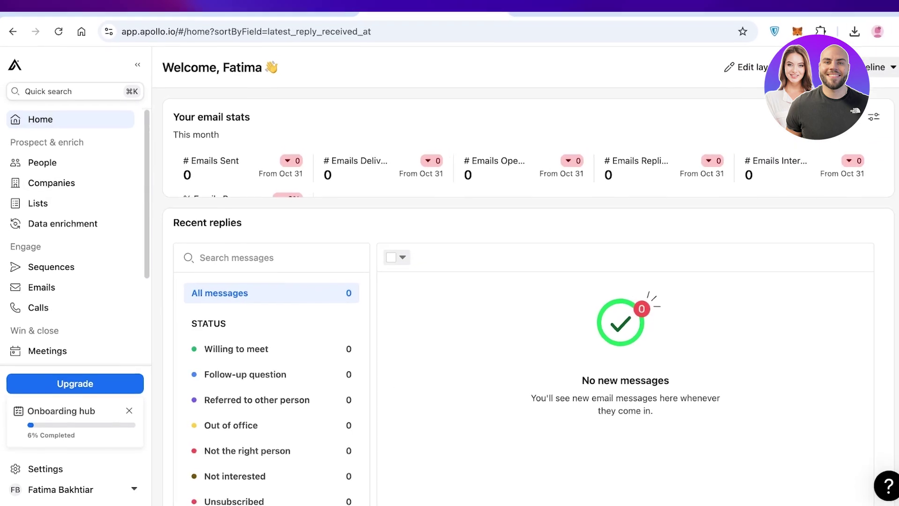